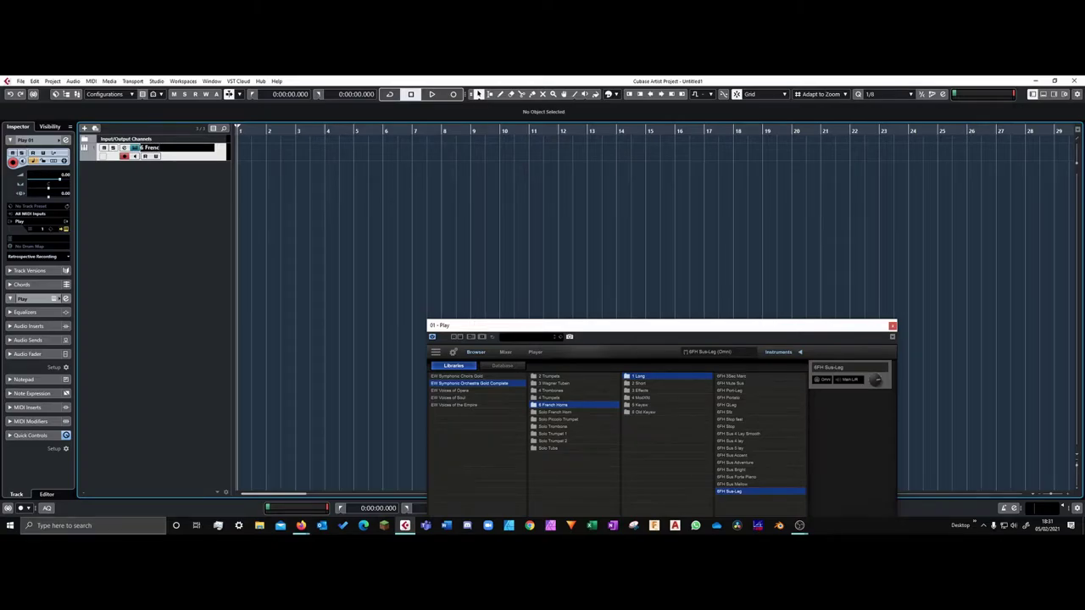
- Finish naming the instrument track 6 French and move its Play instrument window up over the arrangement
text(h)
key(Return)
drag(682, 328, 690, 161)
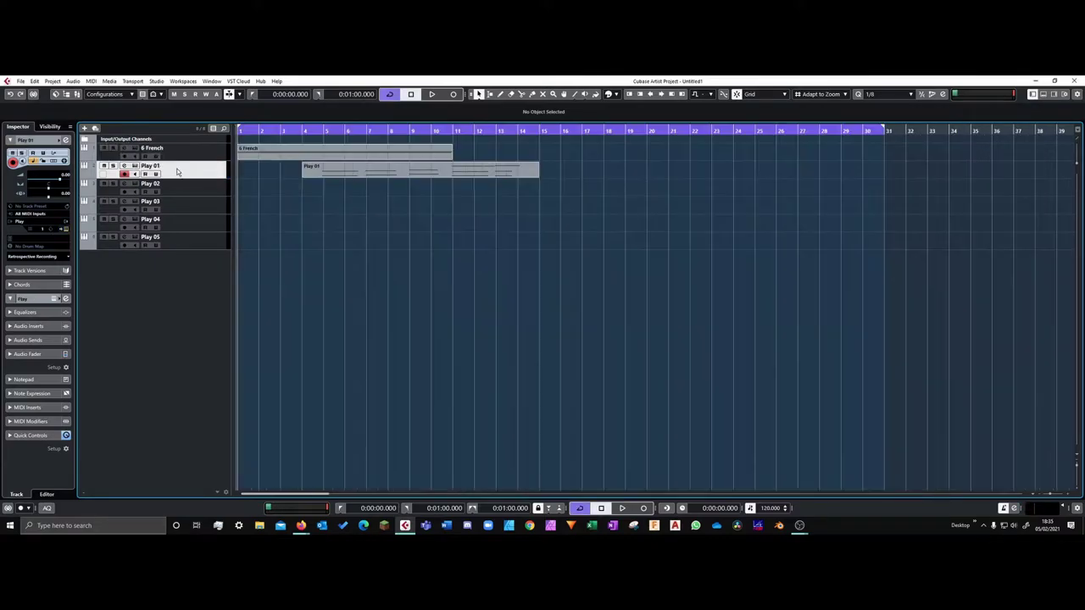
- Play the project from the start and move the Play 02 track above 6 French in the track list
key(space)
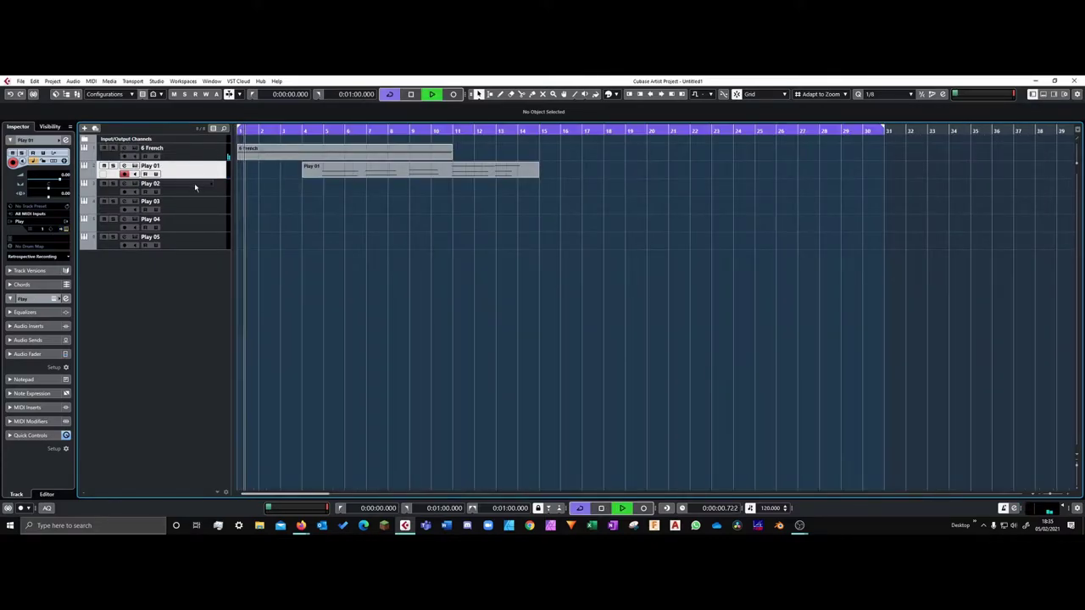
right_click(194, 193)
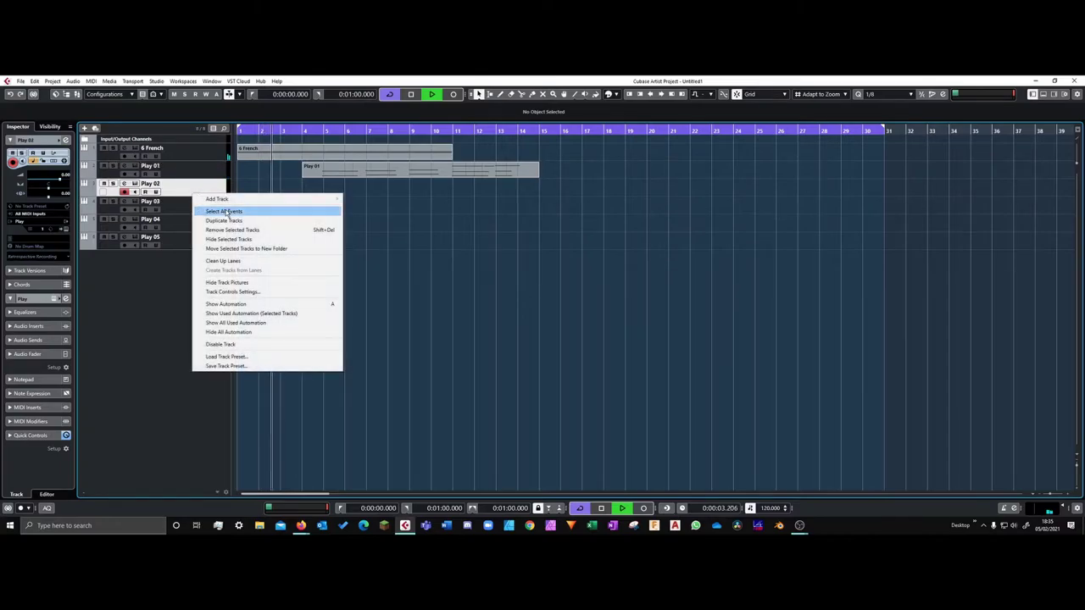
click(177, 166)
drag(174, 184, 174, 146)
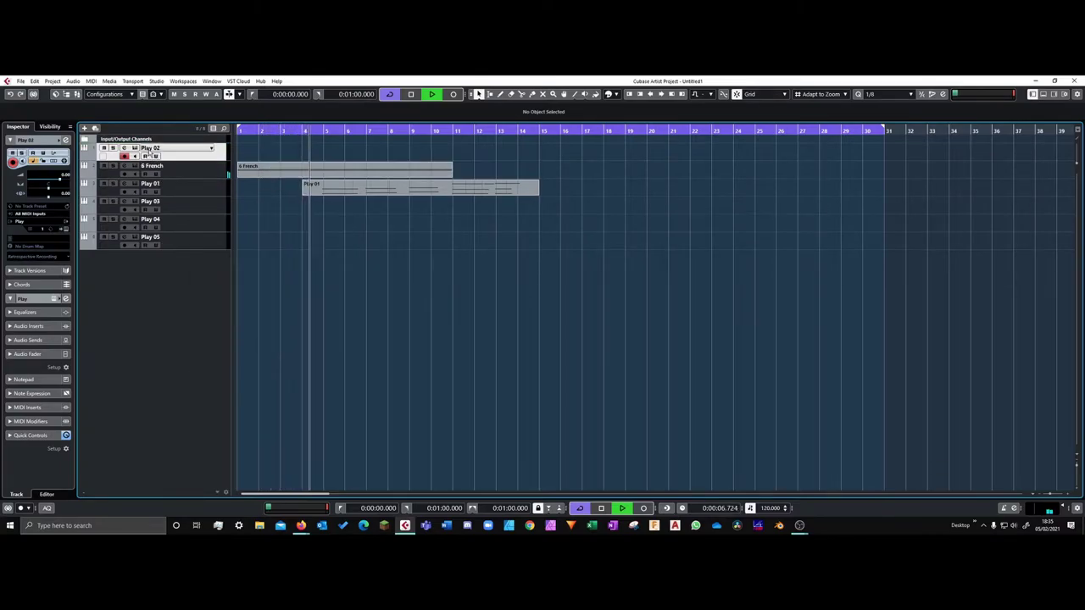
- Load the long 4 Trumpets patch 4TP Sus Leg into the Play 02 track's instrument and stop playback
click(134, 148)
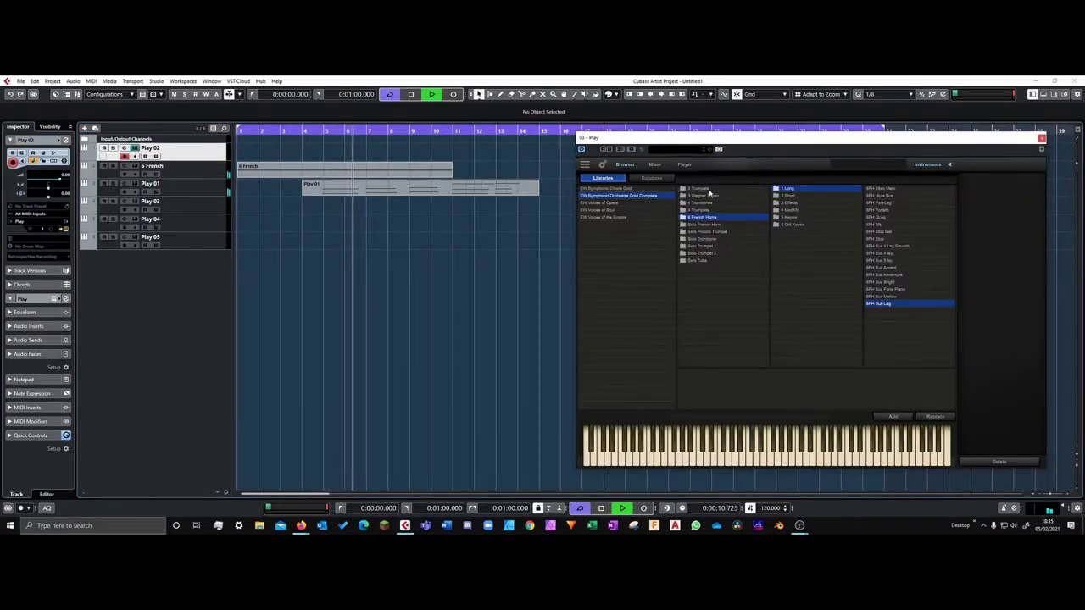
click(700, 209)
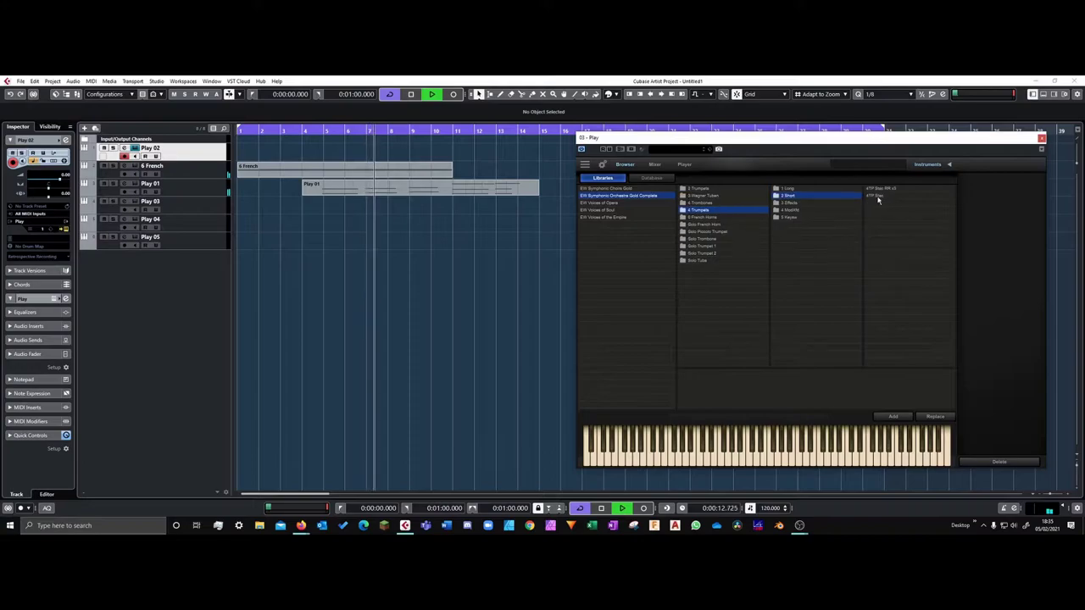
click(890, 203)
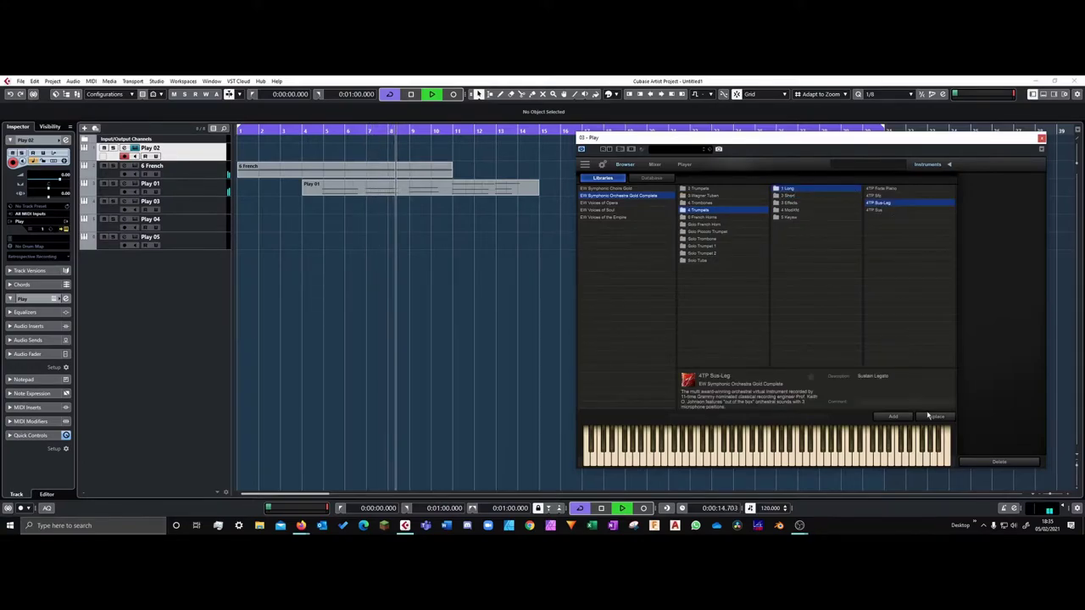
click(893, 418)
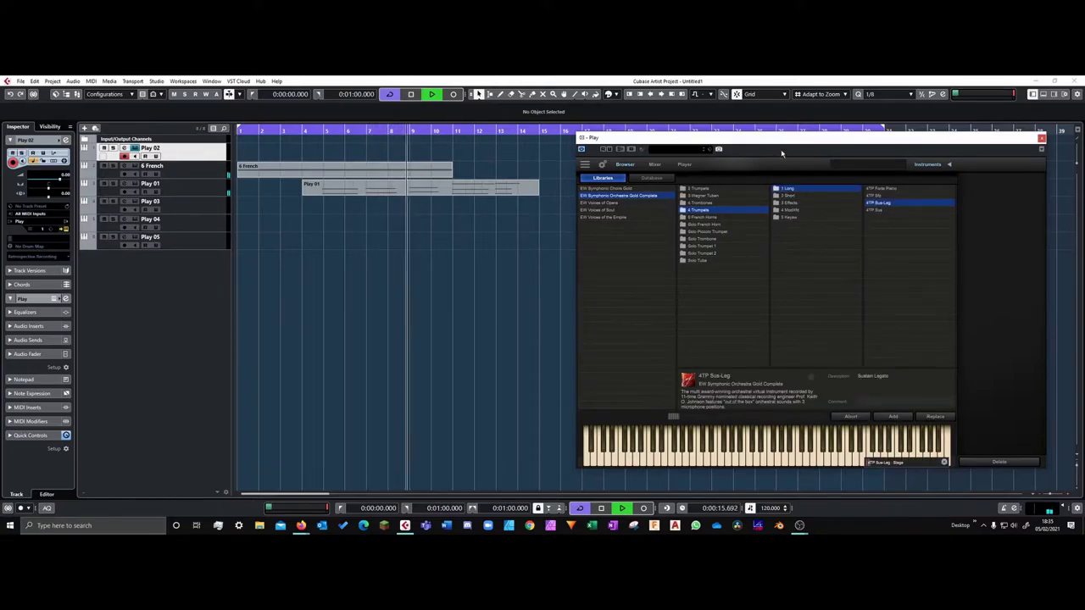
click(1041, 137)
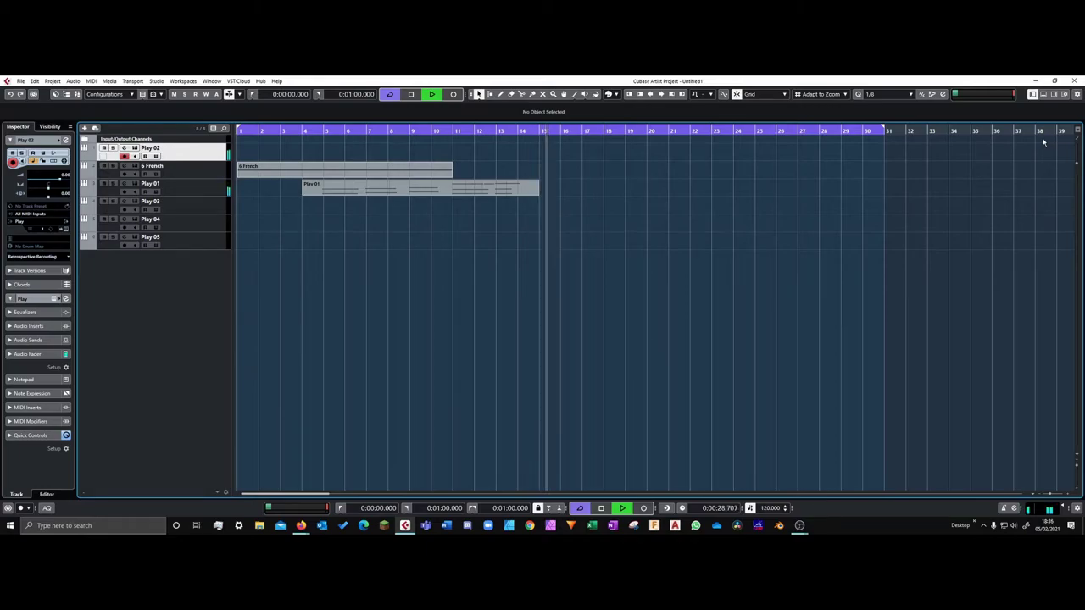
key(space)
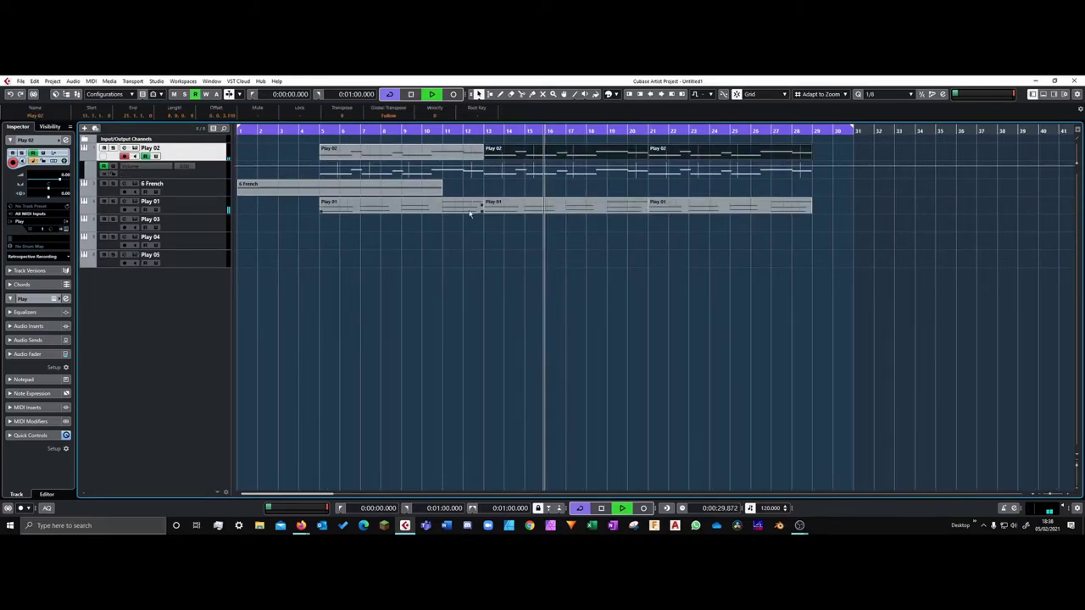
- Open the first Play 01 part for note editing and record a take on the Play 02 track from bar 11
double_click(467, 211)
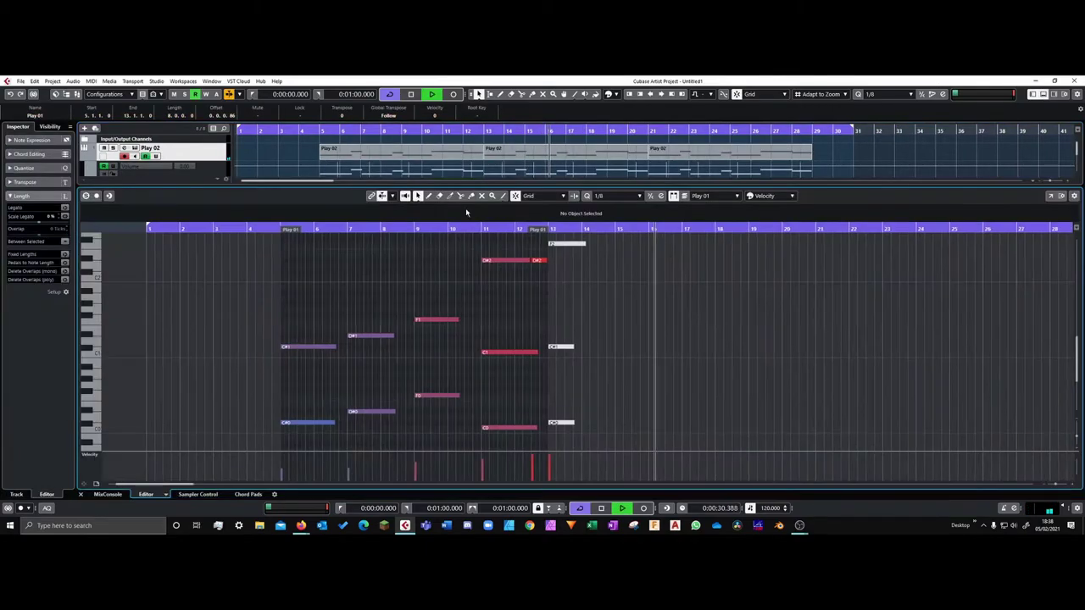
click(480, 230)
key(KP_Multiply)
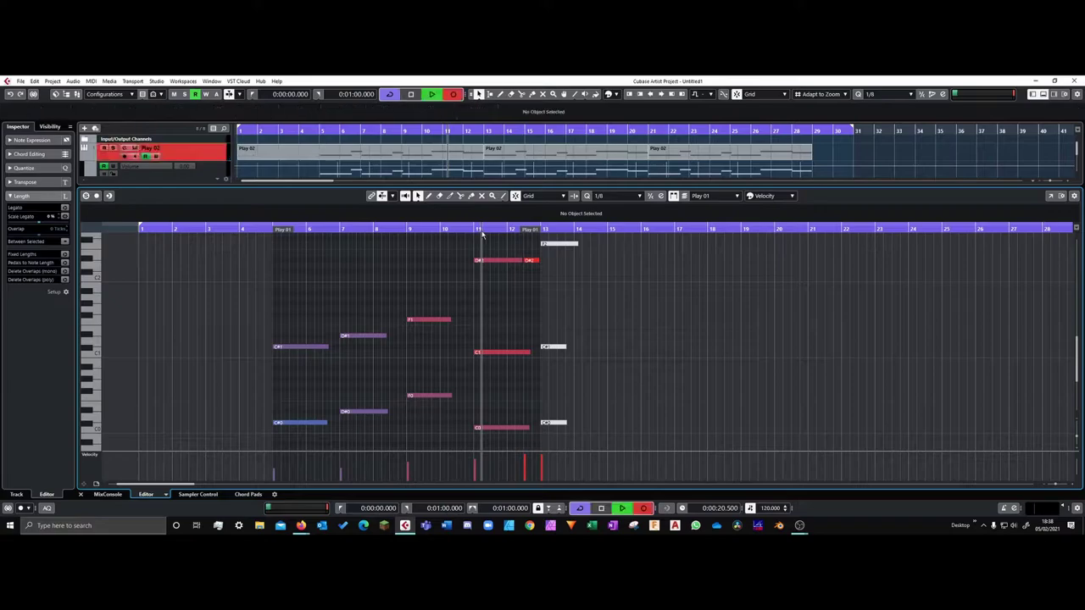
scroll(662, 335, up, 1)
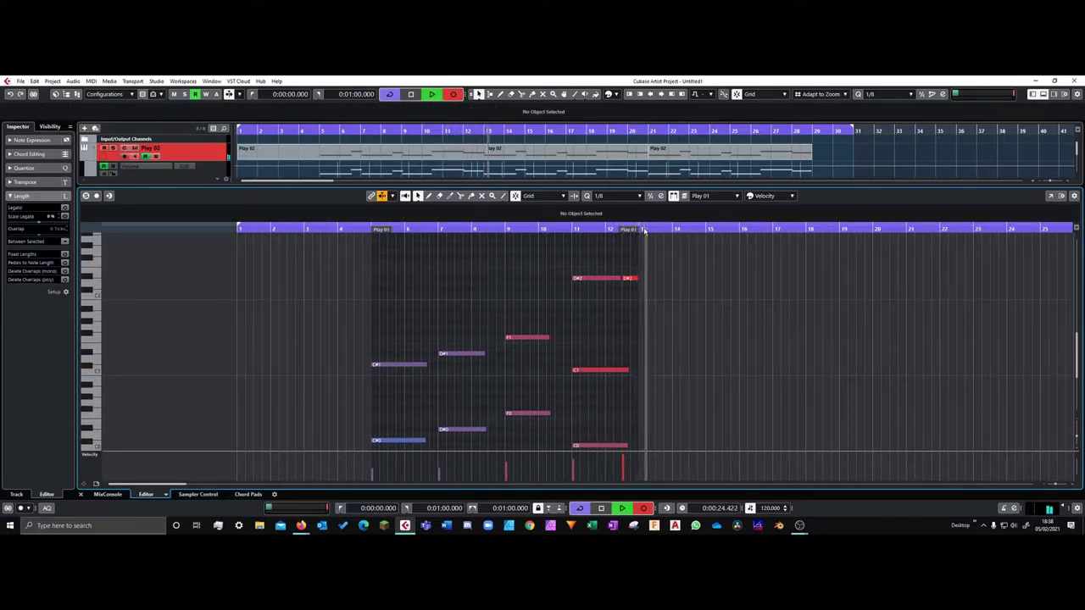
key(space)
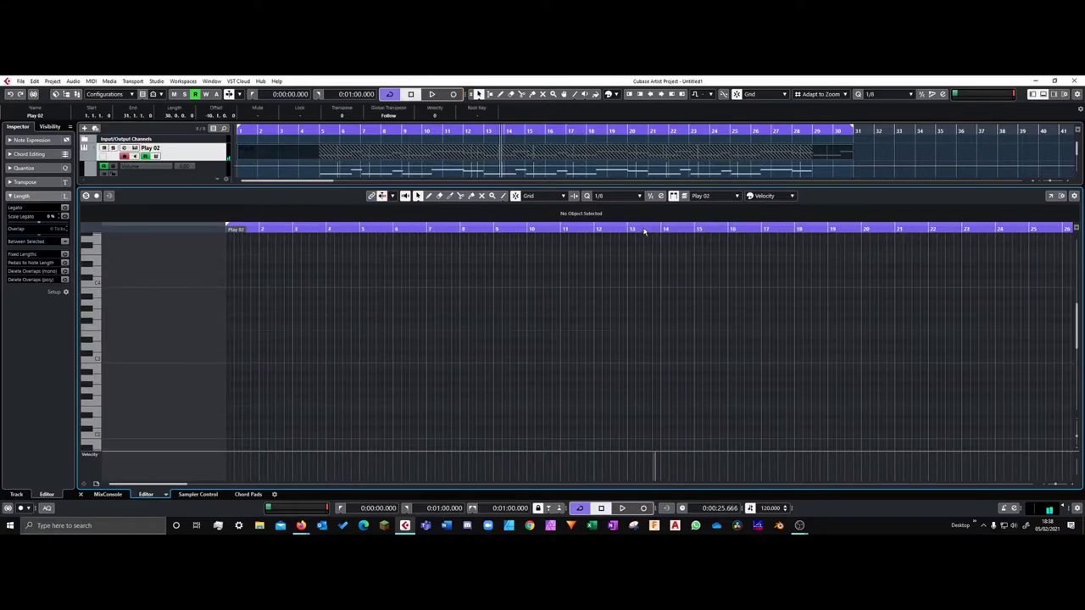
- Close the note editor and play back the arrangement from around bar 12
key(ctrl+e)
key(space)
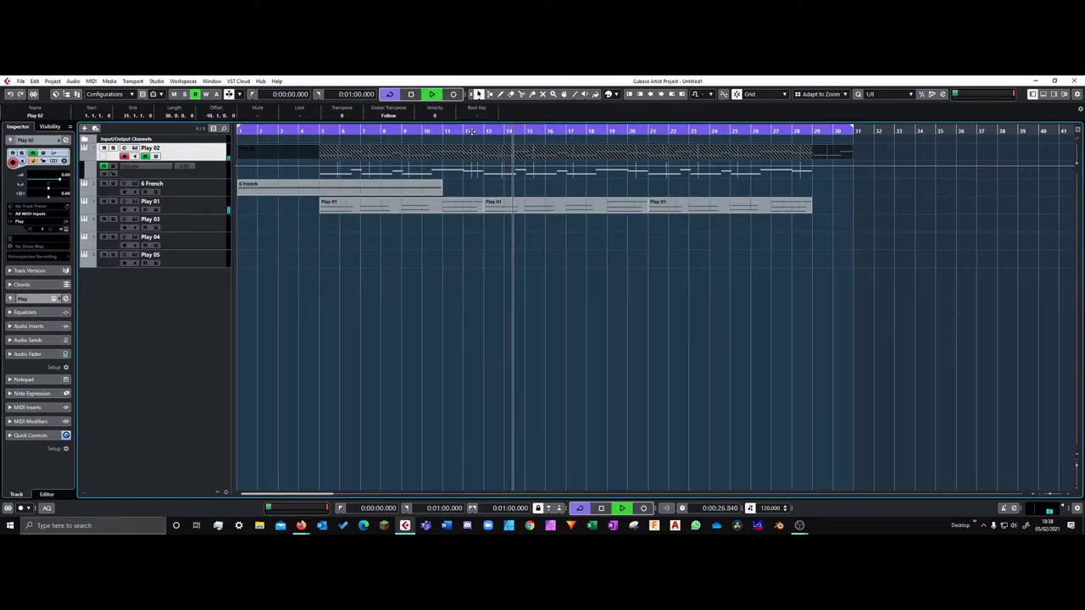
drag(472, 132, 468, 192)
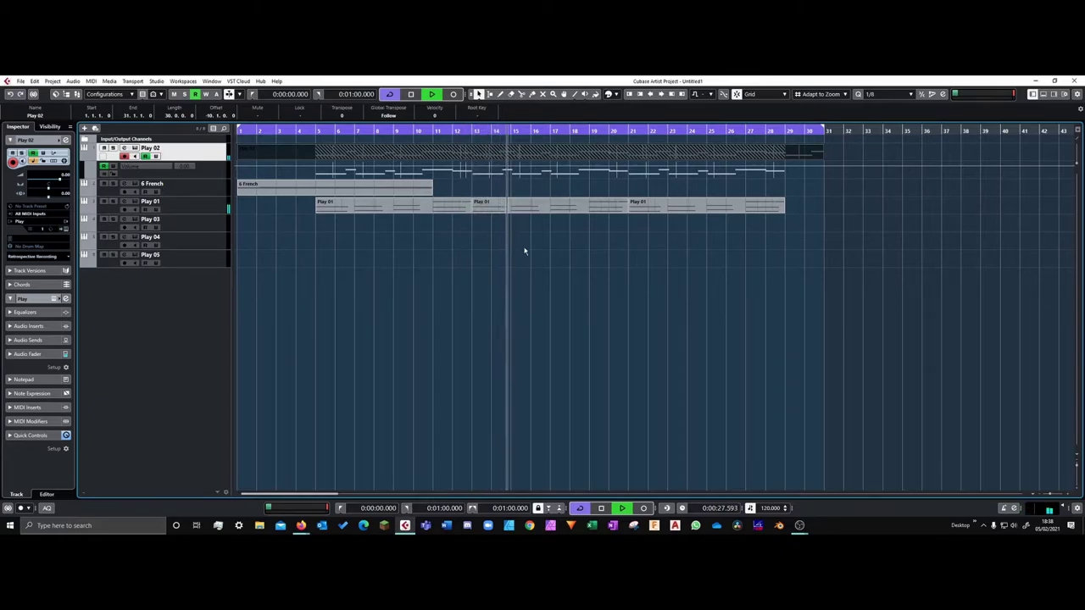
key(space)
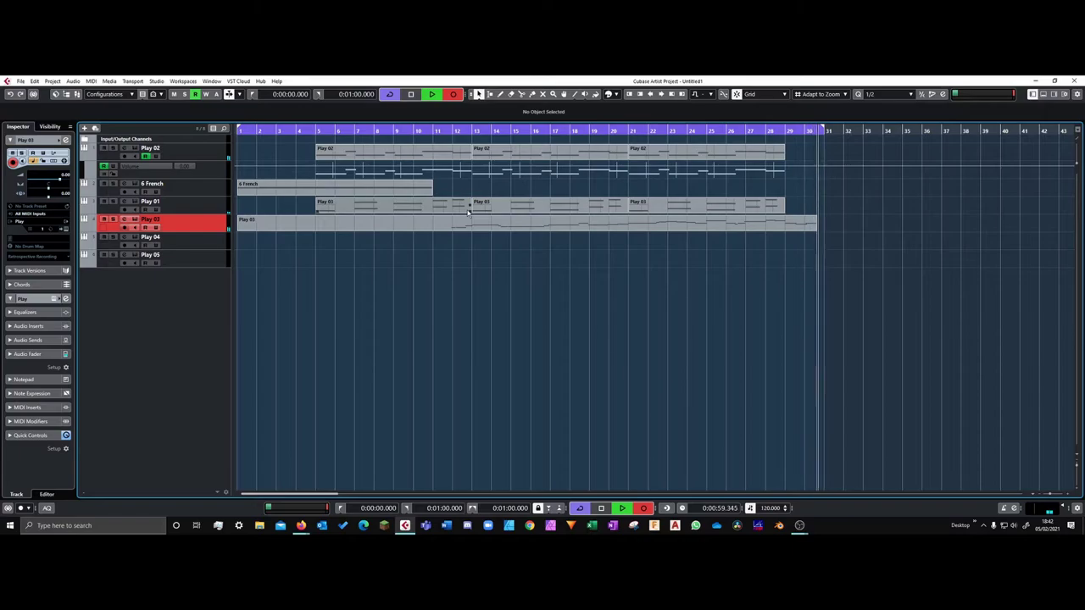
- Stop recording and delete all parts from every track in the arrangement
key(space)
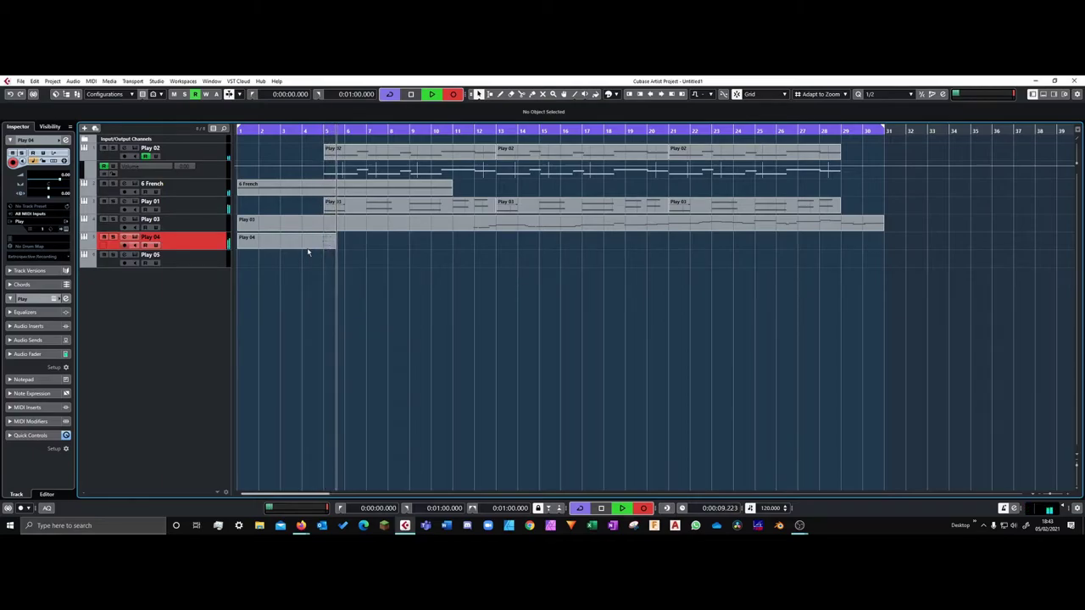
key(space)
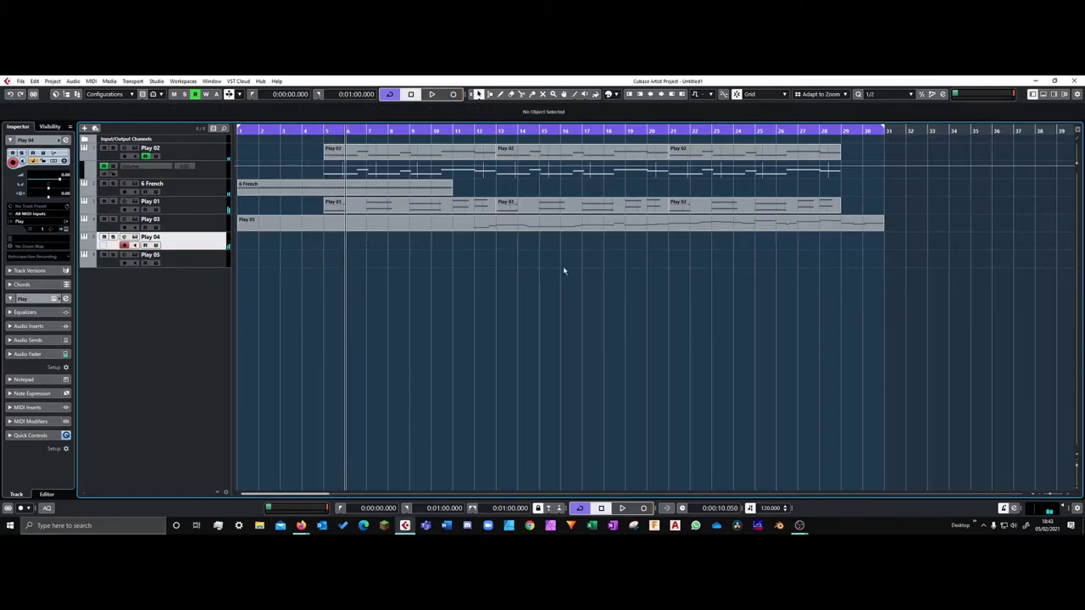
drag(869, 275, 236, 138)
key(Delete)
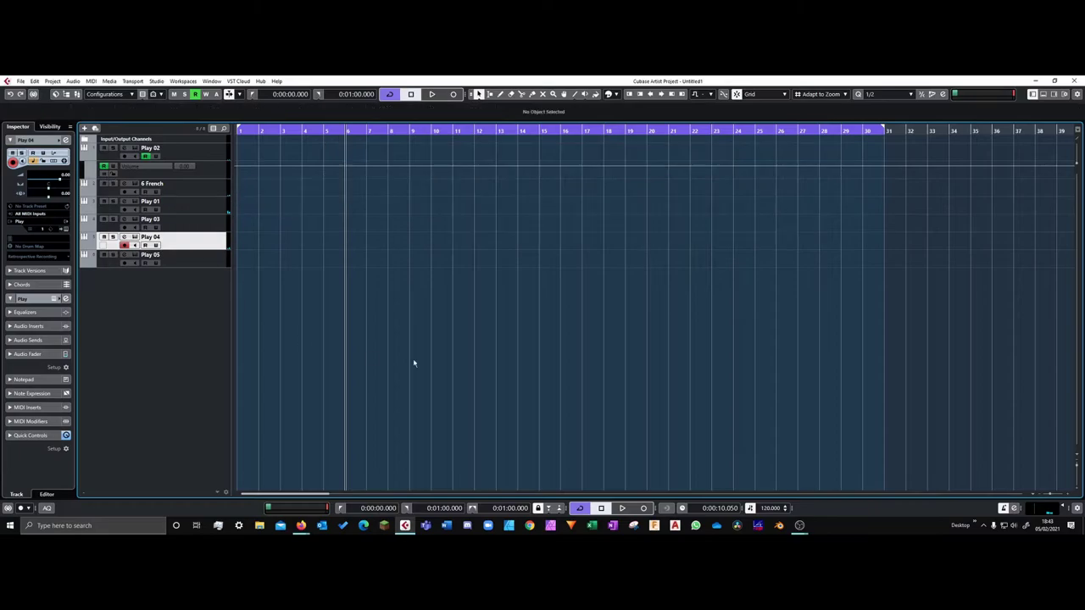
- Fold away the Play 02 track's volume automation lane and return the cursor to the project start
click(199, 185)
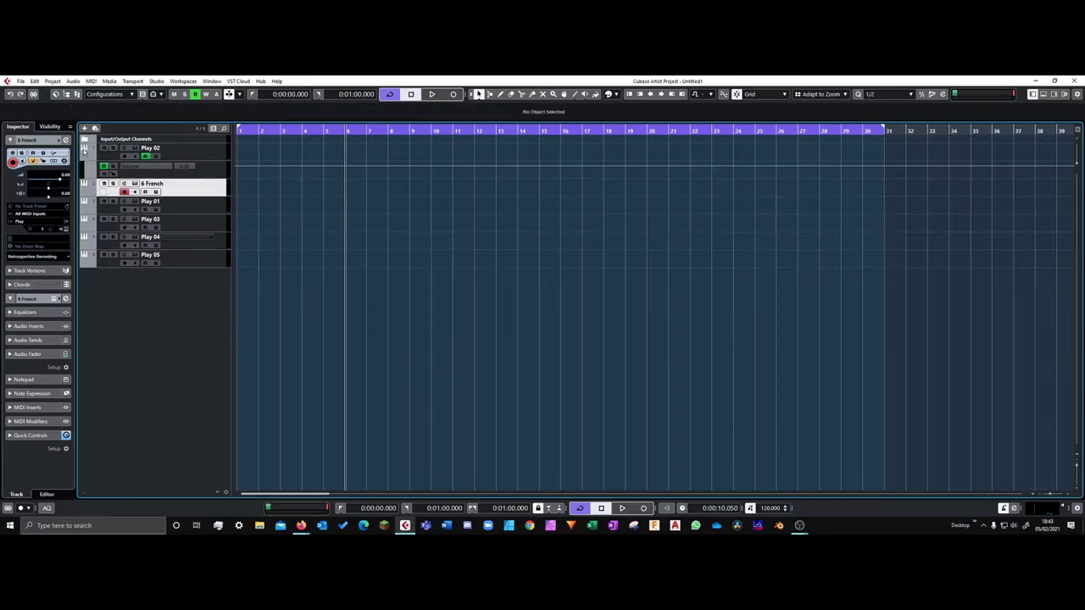
click(203, 156)
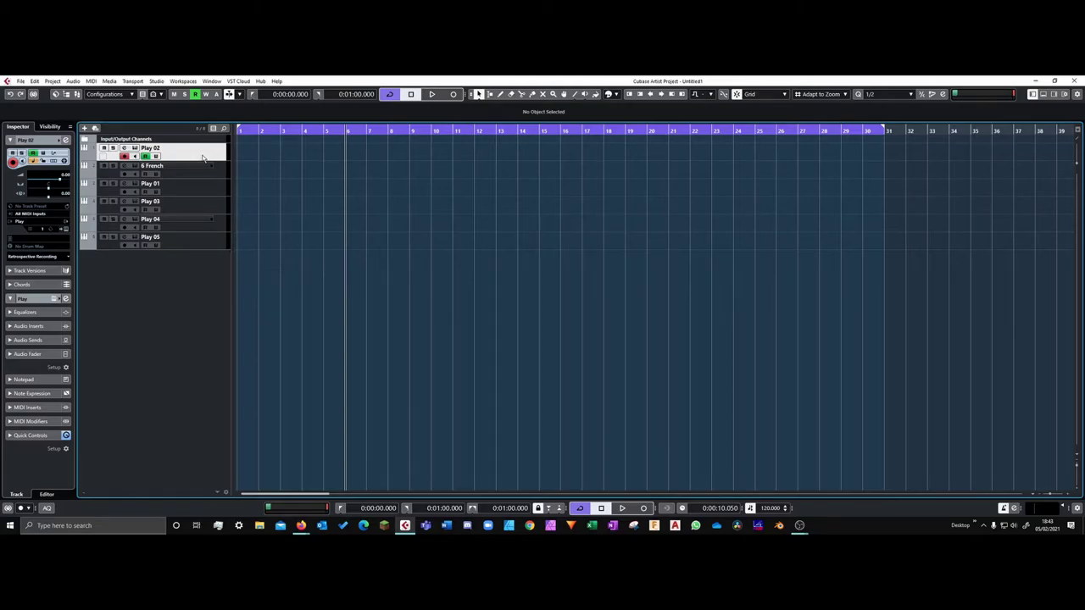
click(240, 132)
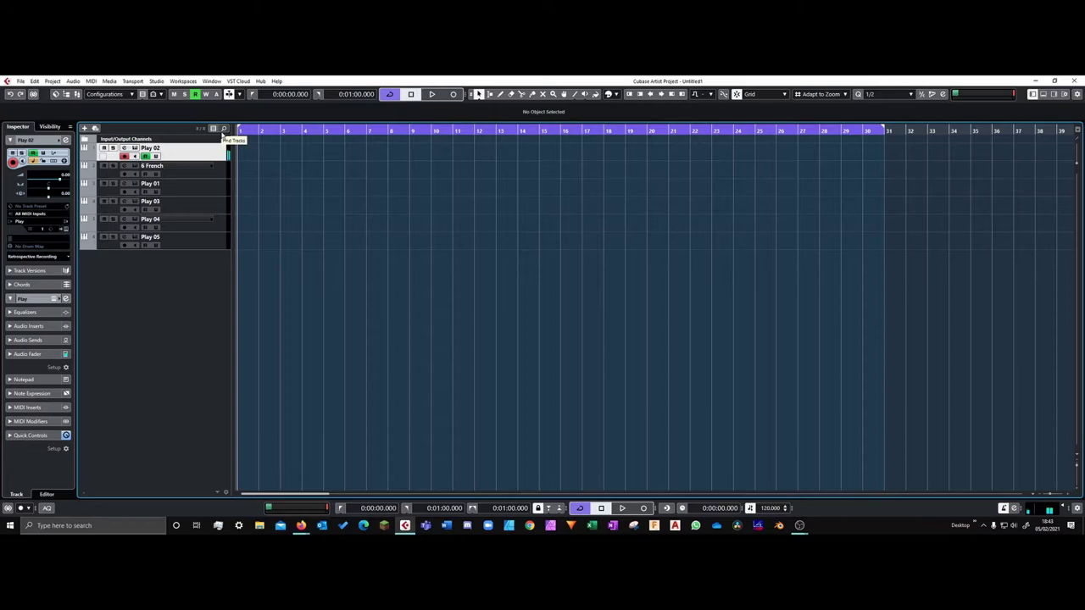
- Select the 6 French and Play 01 tracks in turn to audition their instruments
click(205, 174)
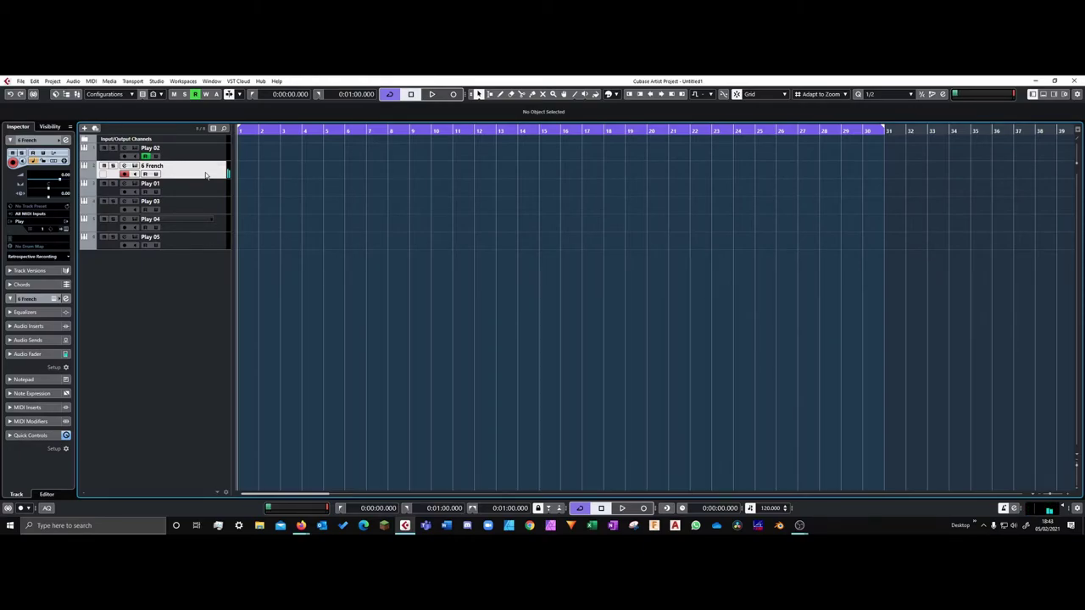
click(209, 194)
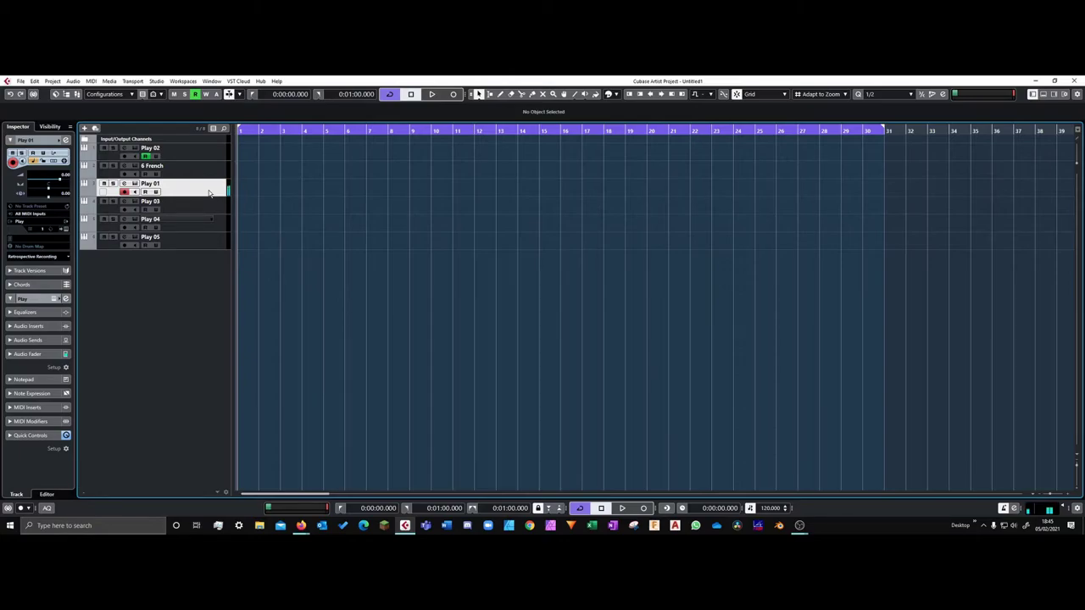
click(209, 176)
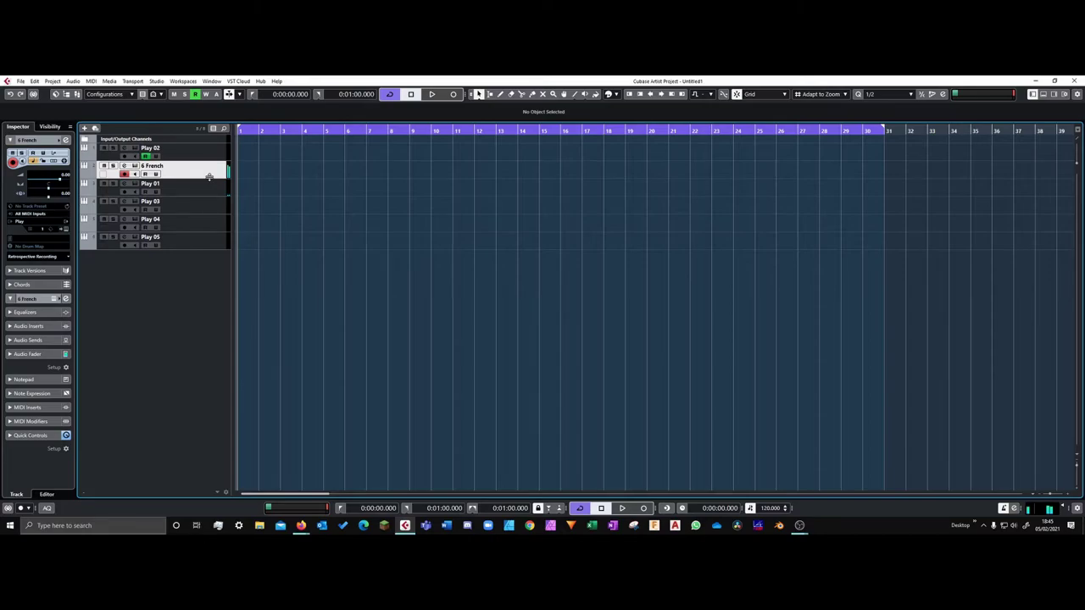
- Load the short 4 Trumpets patch 4TP Stac into the Play 02 track's instrument and try a patch from the 2 Trumpets folder
click(134, 147)
click(876, 196)
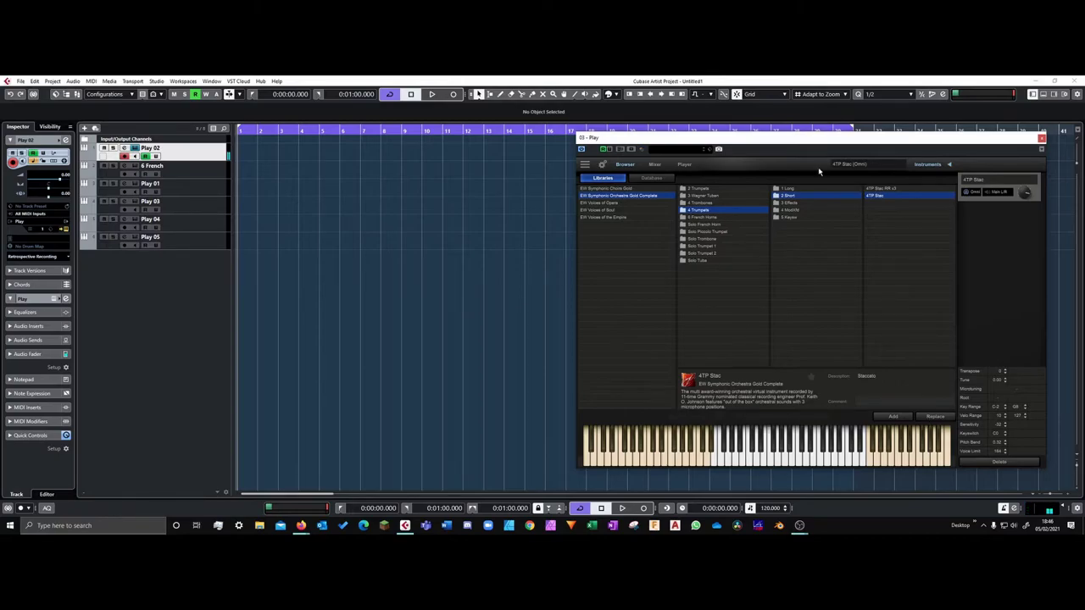
click(759, 189)
click(882, 218)
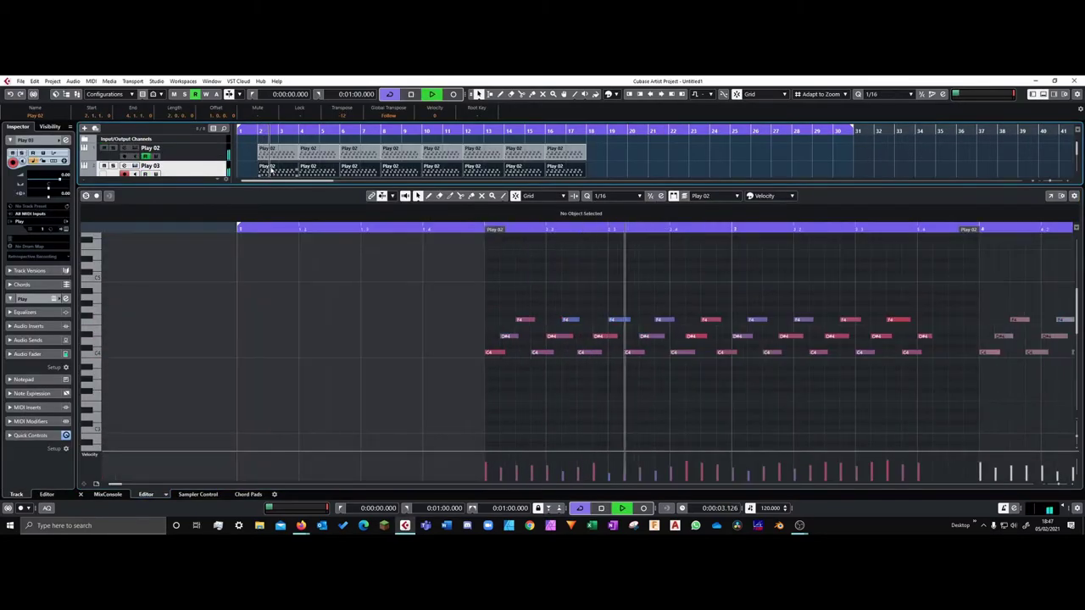
- Delete the first part on the Play 03 track at bar 2 and close the note editor
click(271, 169)
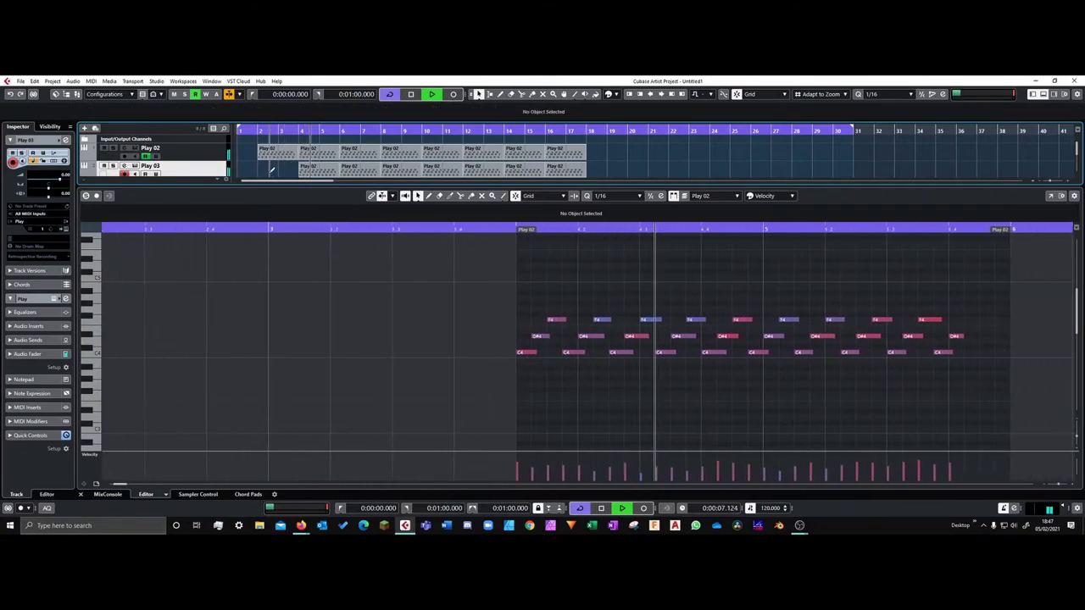
key(ctrl+alt+e)
- Load the trombone patch 4TB Stac RR x3 into the 6 French track and start recording a part on it
click(194, 192)
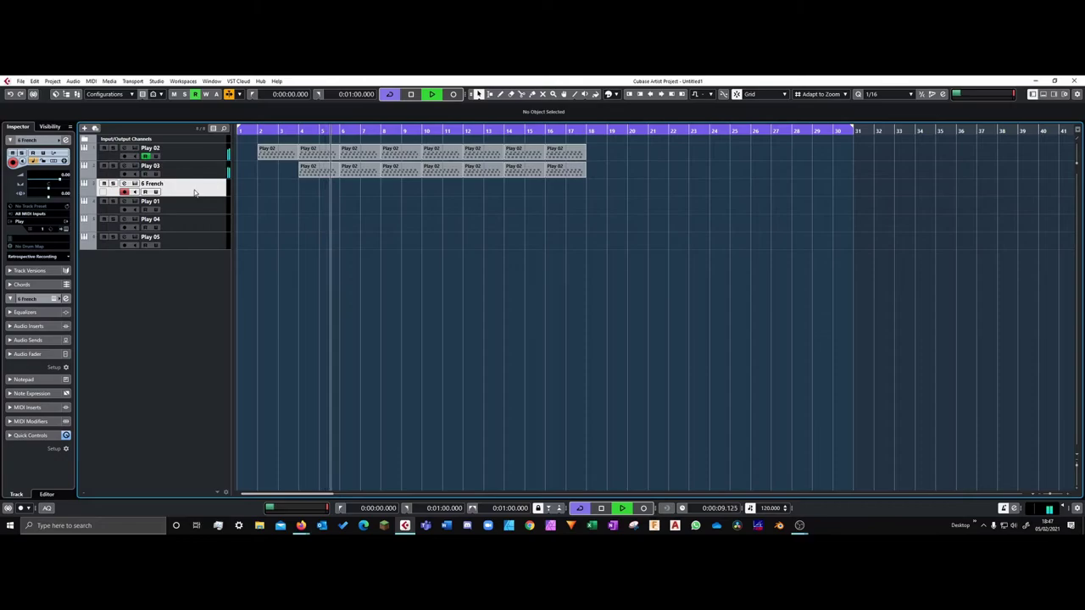
click(194, 193)
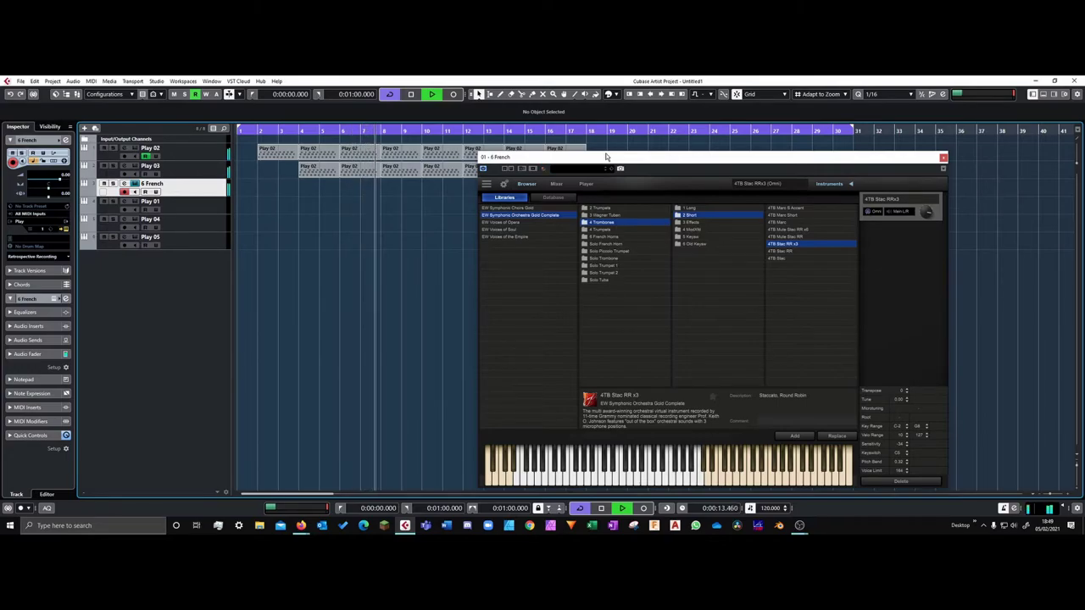
drag(606, 157, 711, 202)
key(KP_Multiply)
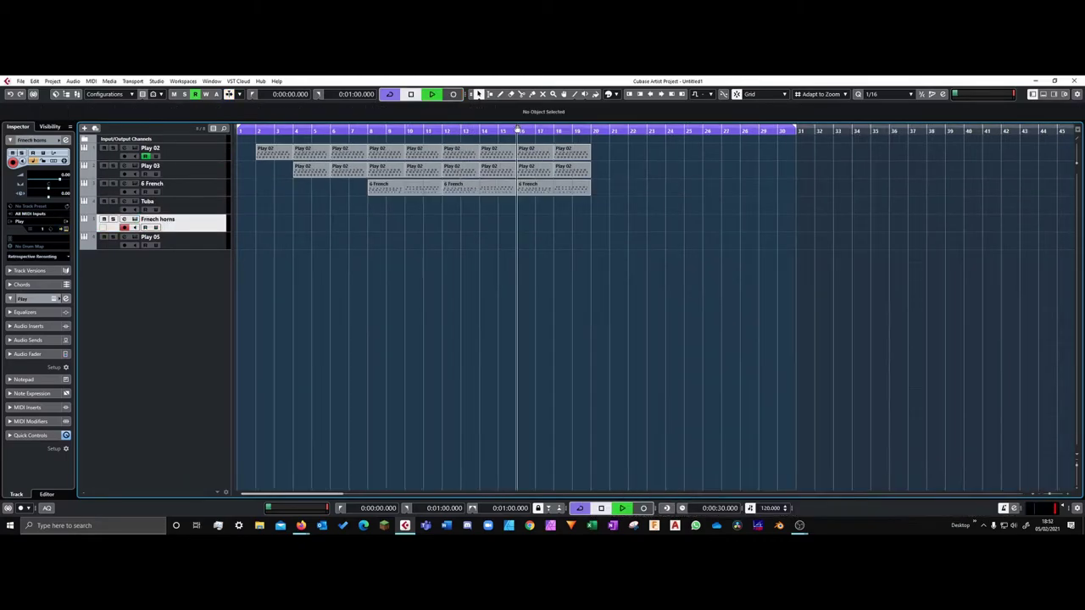
- Record a held-note part on the French horns track from about bar 16 and select the track above it
key(KP_Multiply)
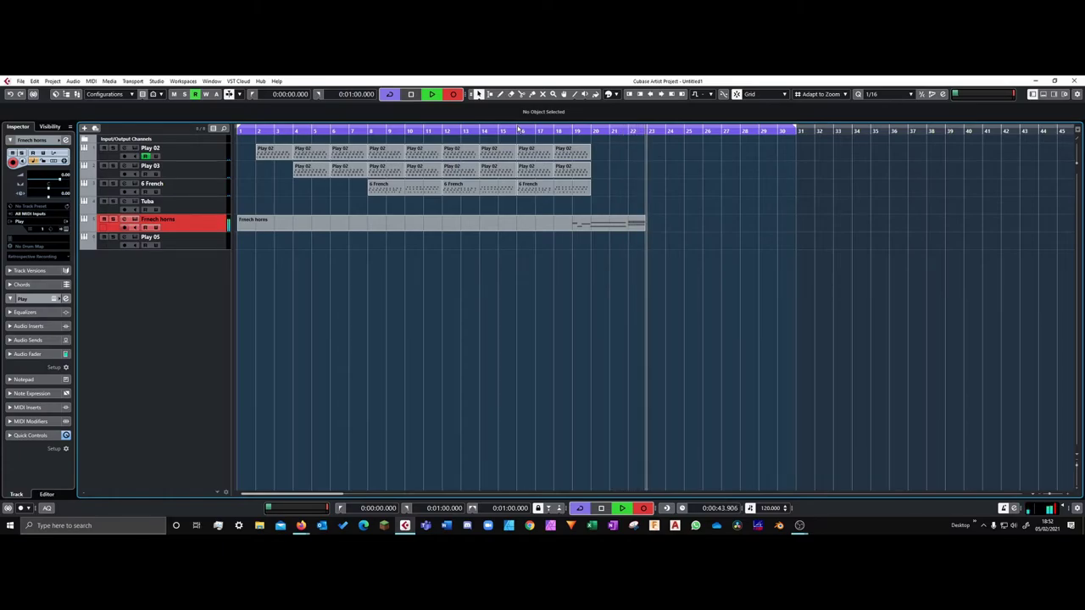
key(Up)
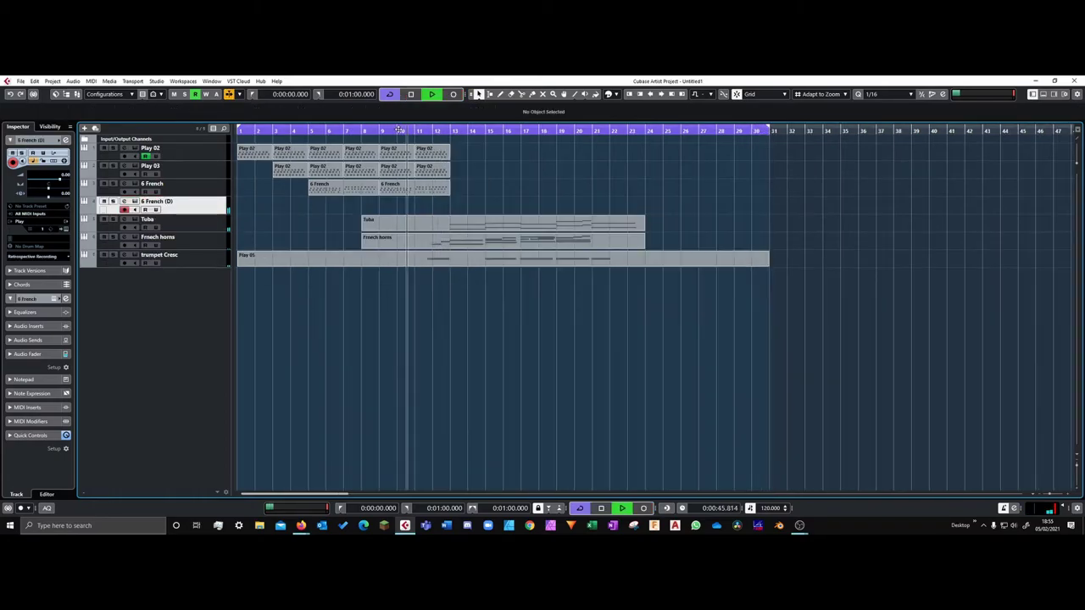
- Record a part on the 6 French (D) track and shorten its empty end to just after the last notes
key(KP_Multiply)
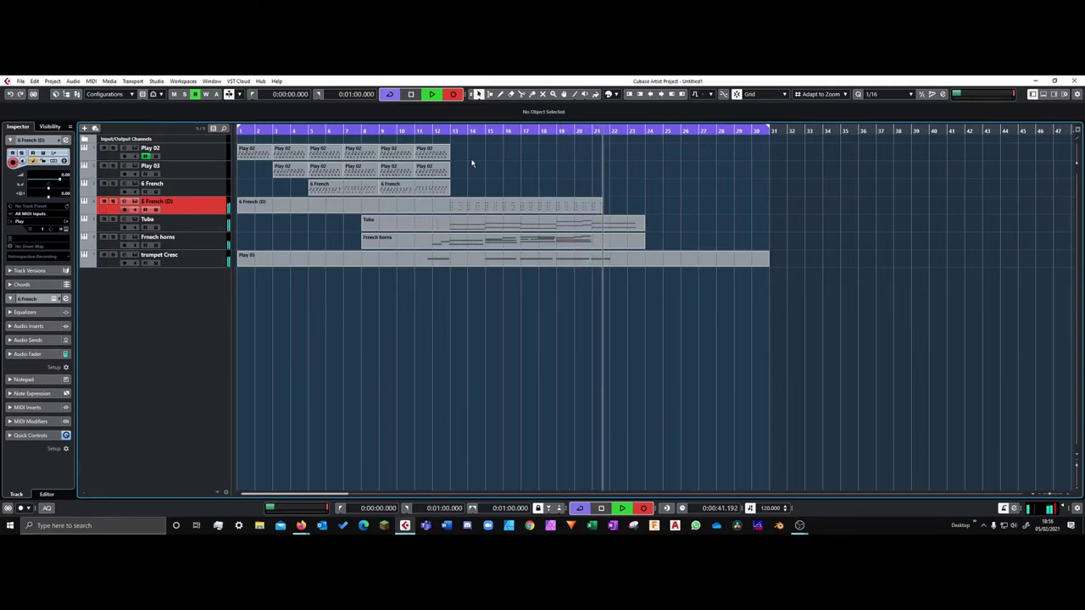
key(space)
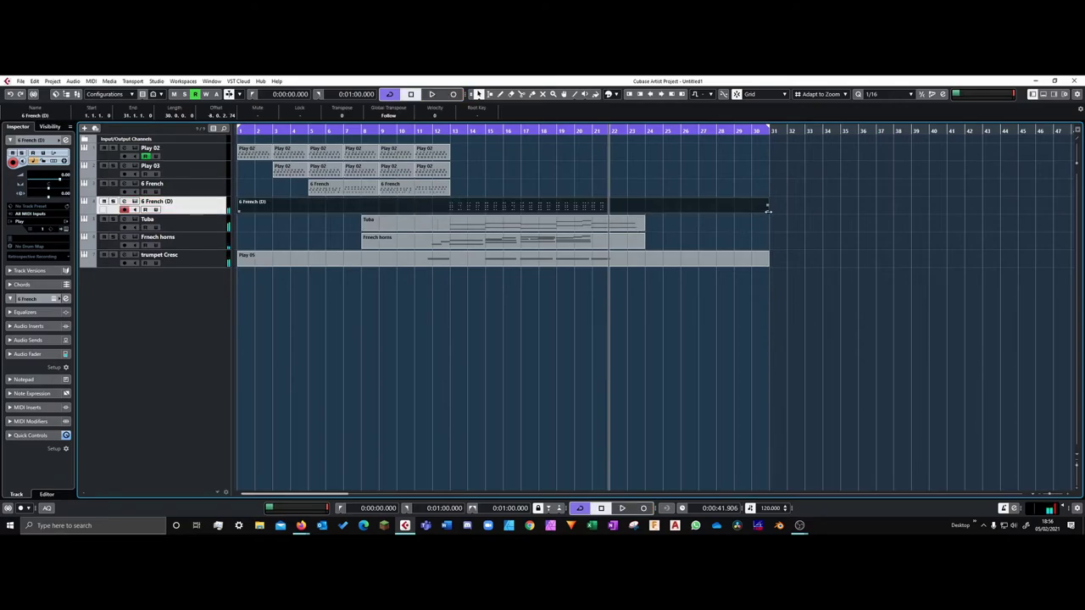
drag(768, 211, 605, 212)
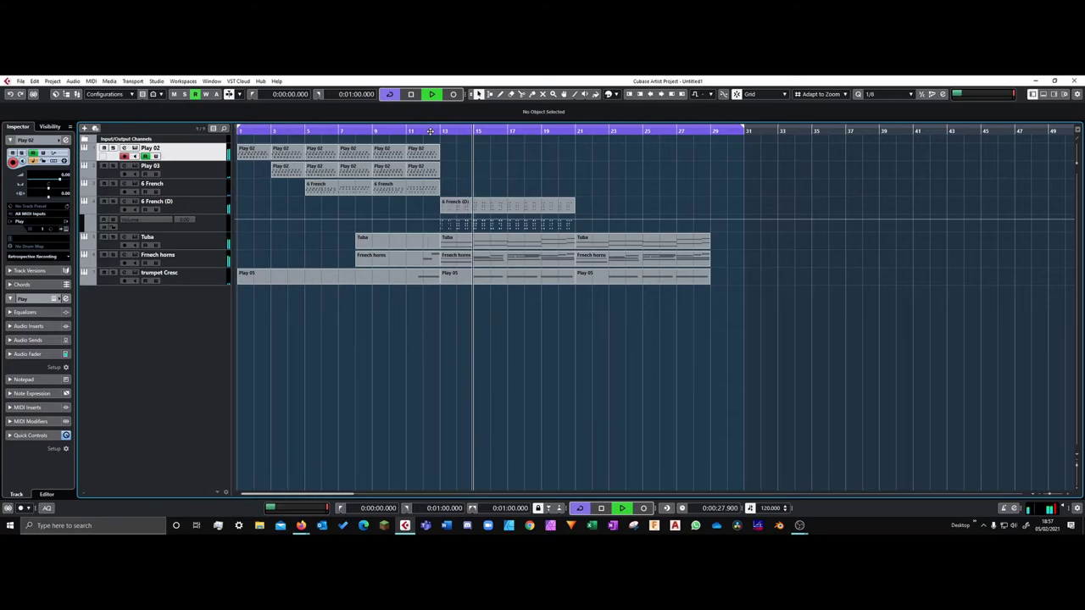
- Record a continuation of the Play 02 part up to about bar 21
key(KP_Multiply)
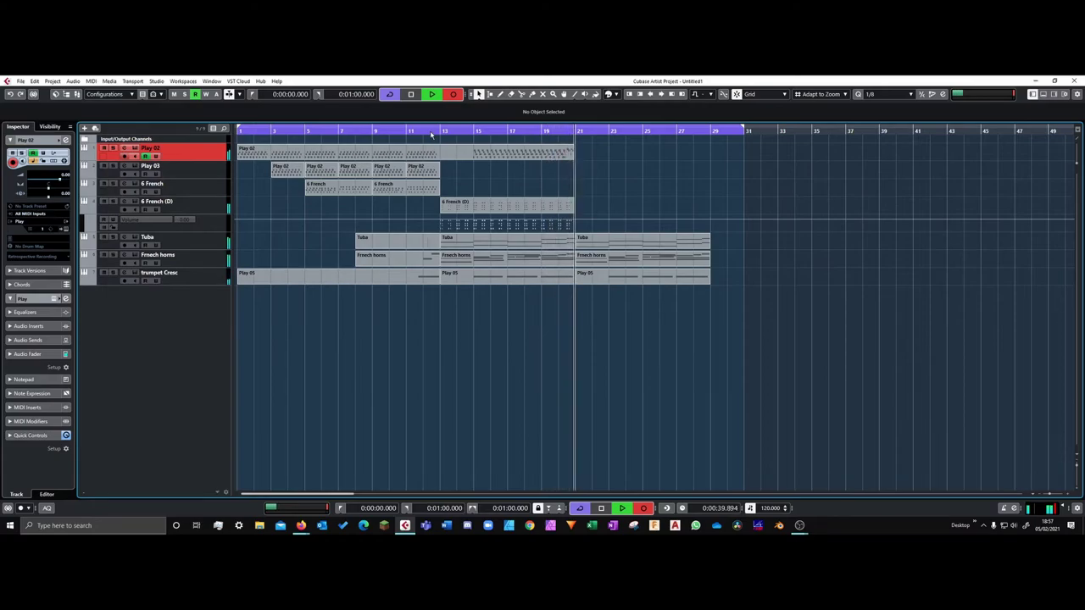
key(space)
- Delete the stray notes in the recorded Play 02 part, then select all its notes and open the quantize value choices
double_click(552, 152)
scroll(512, 366, up, 3)
drag(681, 379, 500, 304)
key(Delete)
drag(512, 387, 512, 323)
ctrl+scroll(475, 373, down, 1)
click(410, 405)
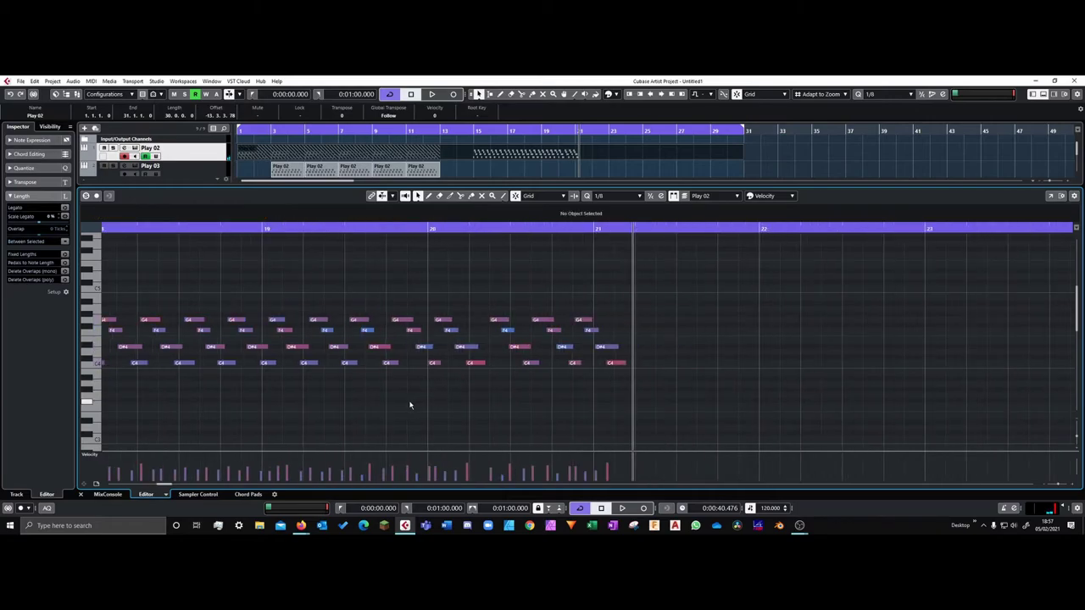
key(ctrl+a)
click(613, 197)
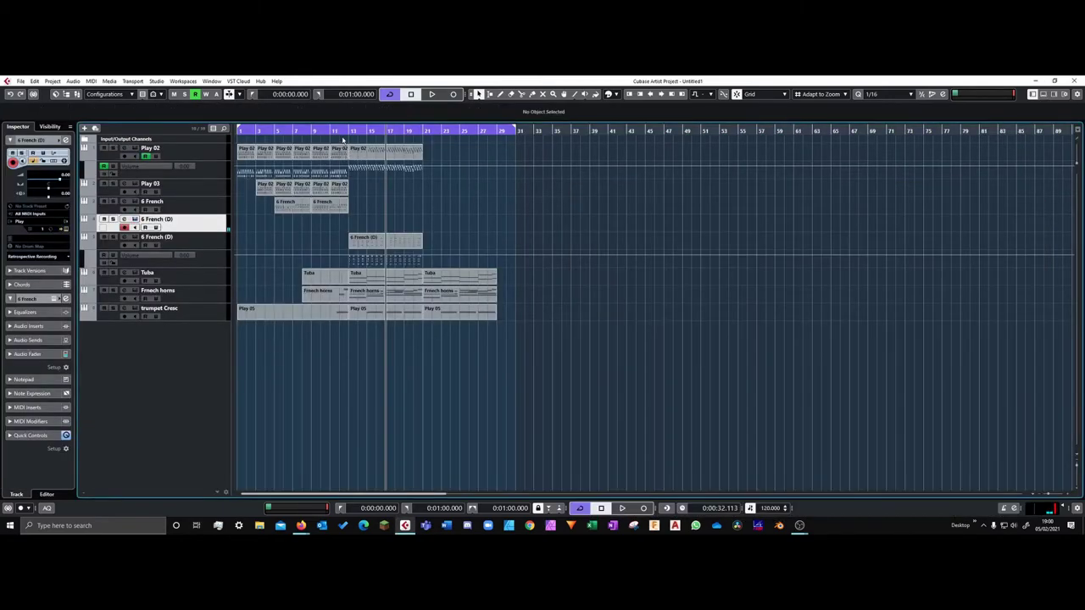
- Start recording on the upper 6 French (D) track from about bar 12
drag(343, 138, 314, 113)
key(KP_Multiply)
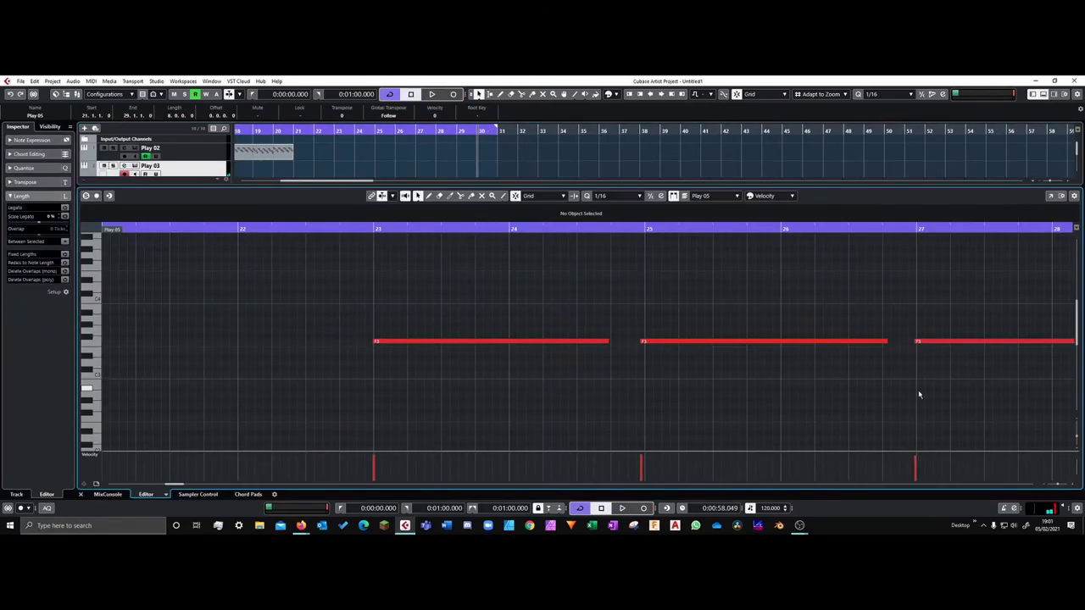
- Select held notes of the Play 05 part that starts at bar 21 in the note editor
scroll(919, 394, down, 3)
scroll(884, 367, left, 3)
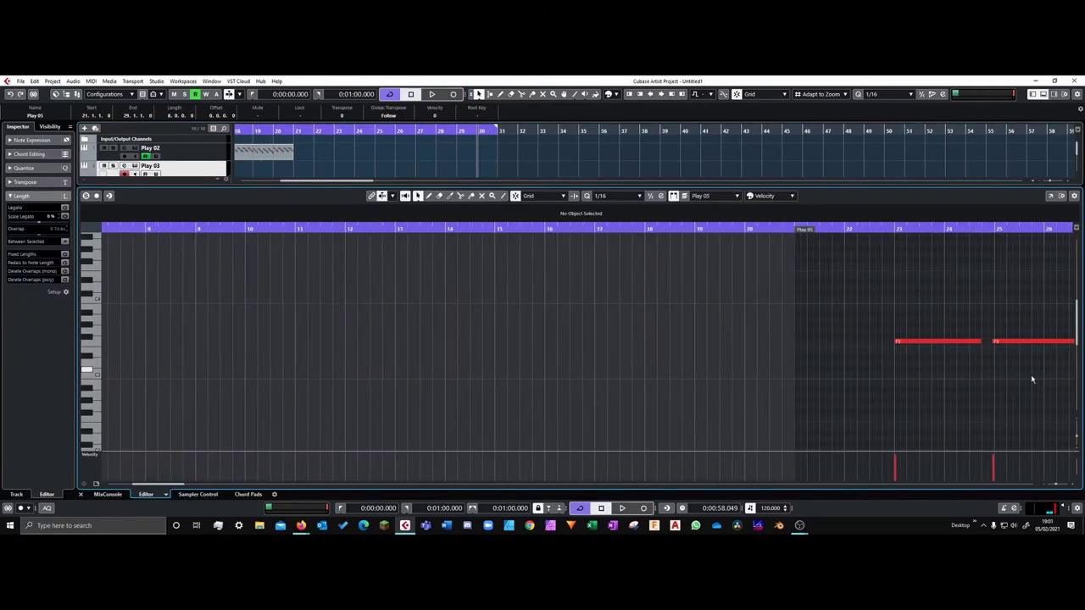
scroll(883, 367, right, 4)
drag(857, 373, 702, 298)
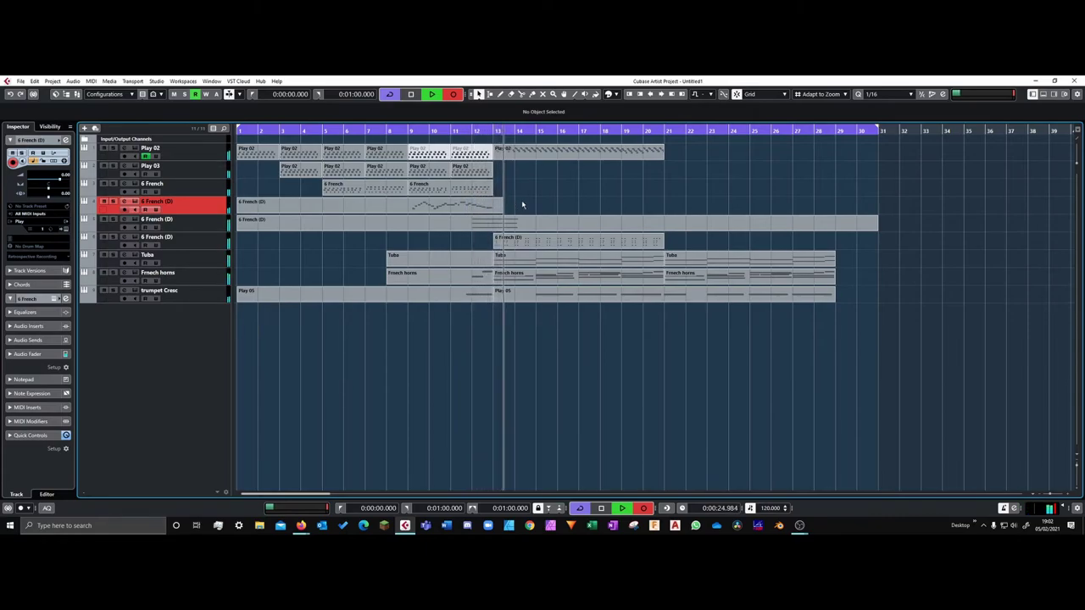
- Stop recording on the 6 French (D) track, lower the G2 note just after bar 10 to F#2 and quantize the part
key(space)
double_click(517, 206)
scroll(484, 338, up, 5)
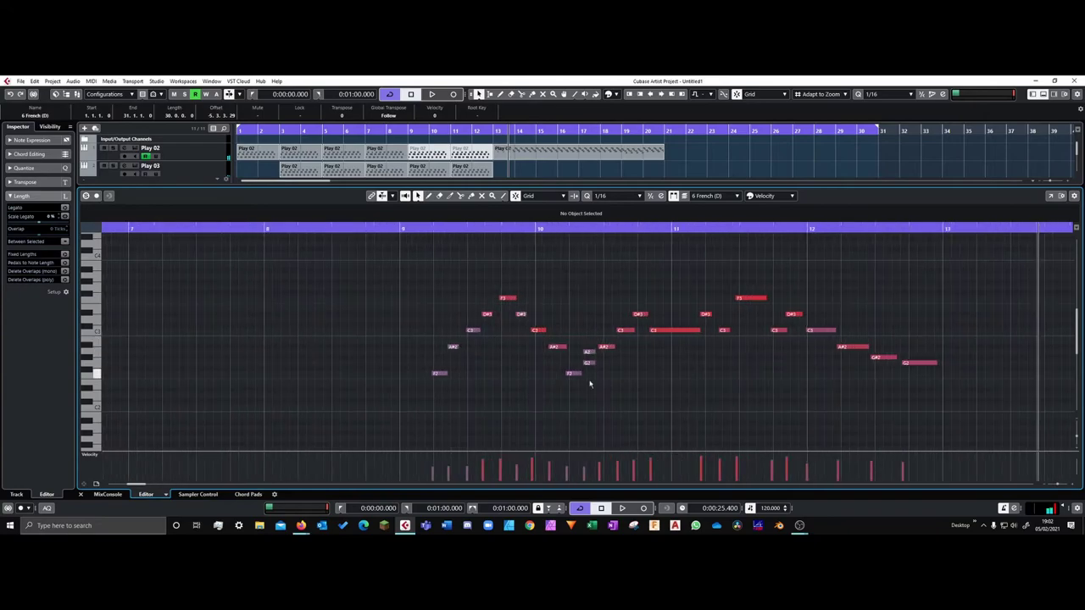
drag(568, 356, 562, 371)
key(q)
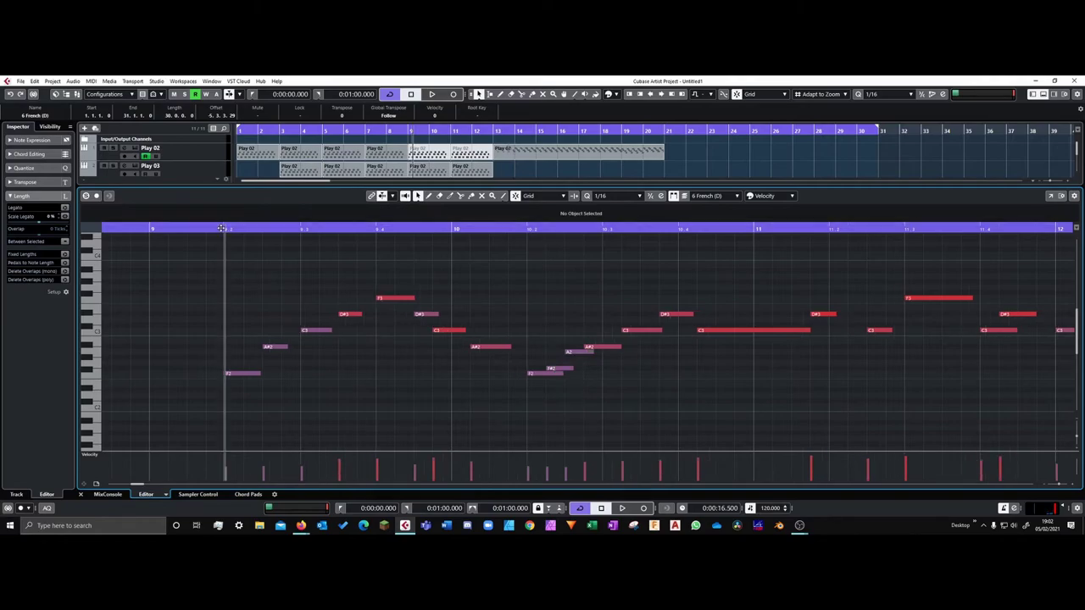
- Play back the edited 6 French (D) part from bar 9 with the other tracks and close the note editor
key(space)
key(Return)
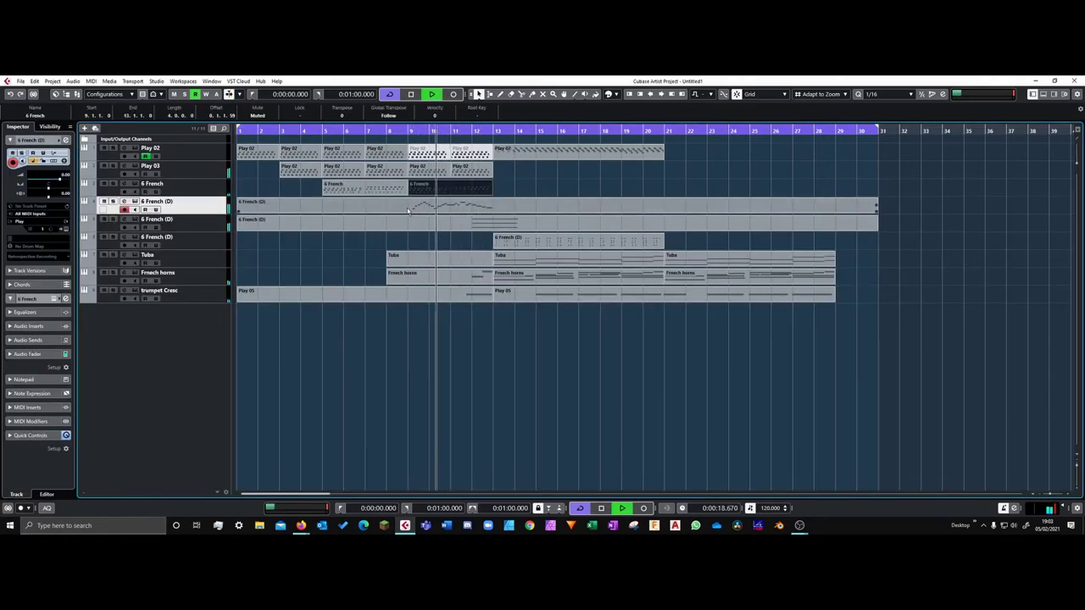
key(space)
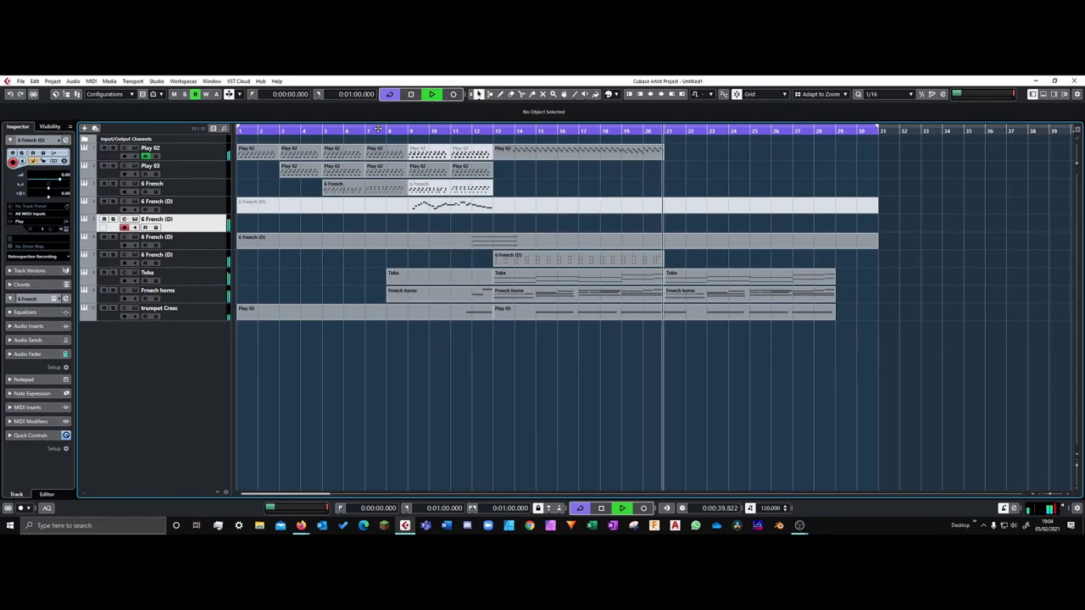
key(space)
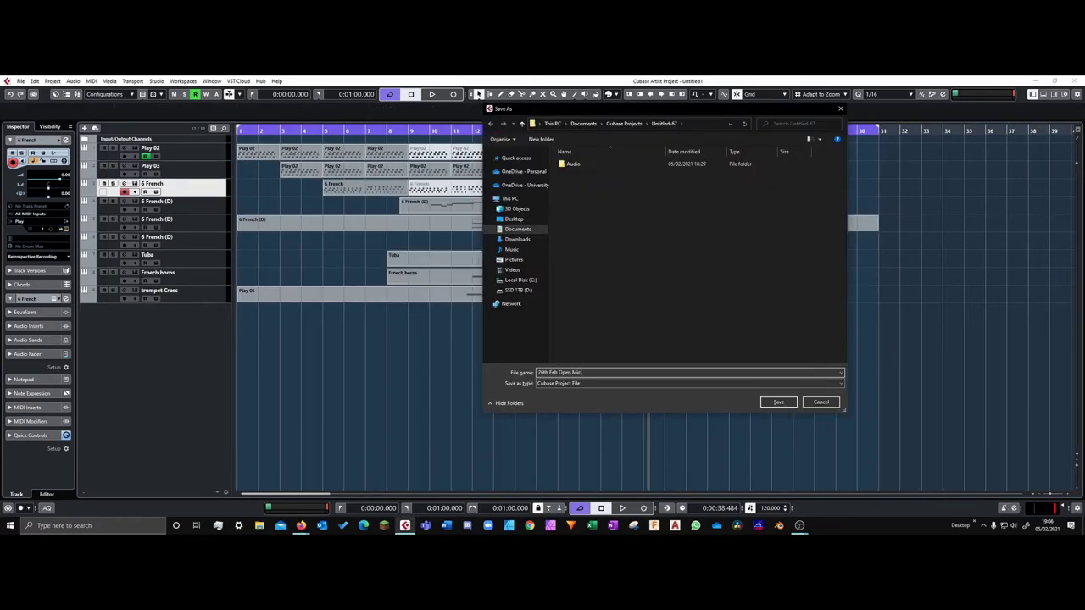
- Save the project as "26th Feb Open Mic Brass only"
text(Brass only)
key(Return)
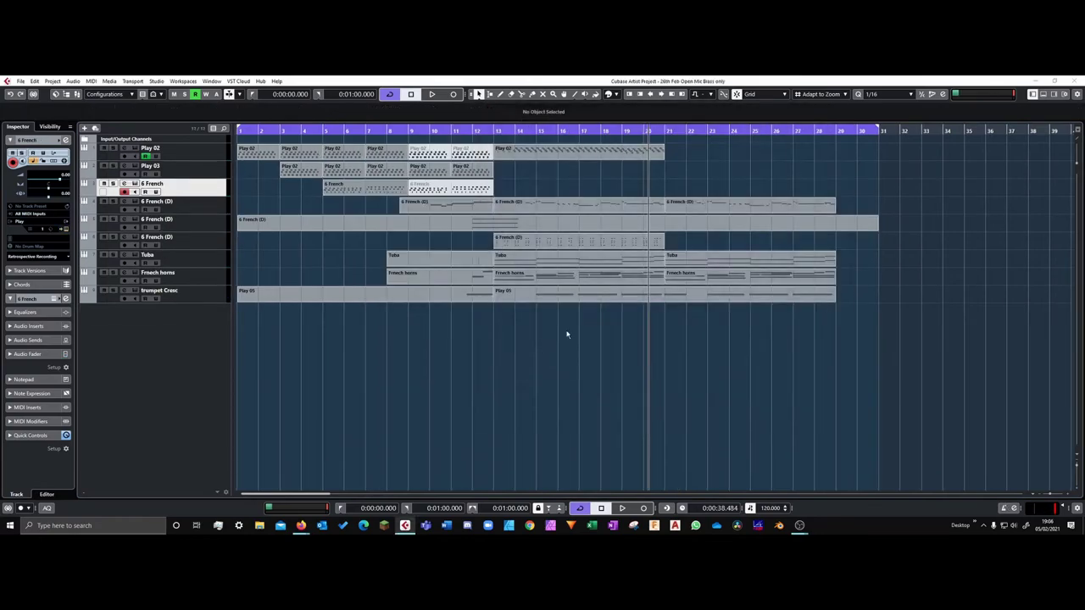
- Play back the arrangement from the start, selecting the Play 02 part at bar 9 and following the later bars
key(space)
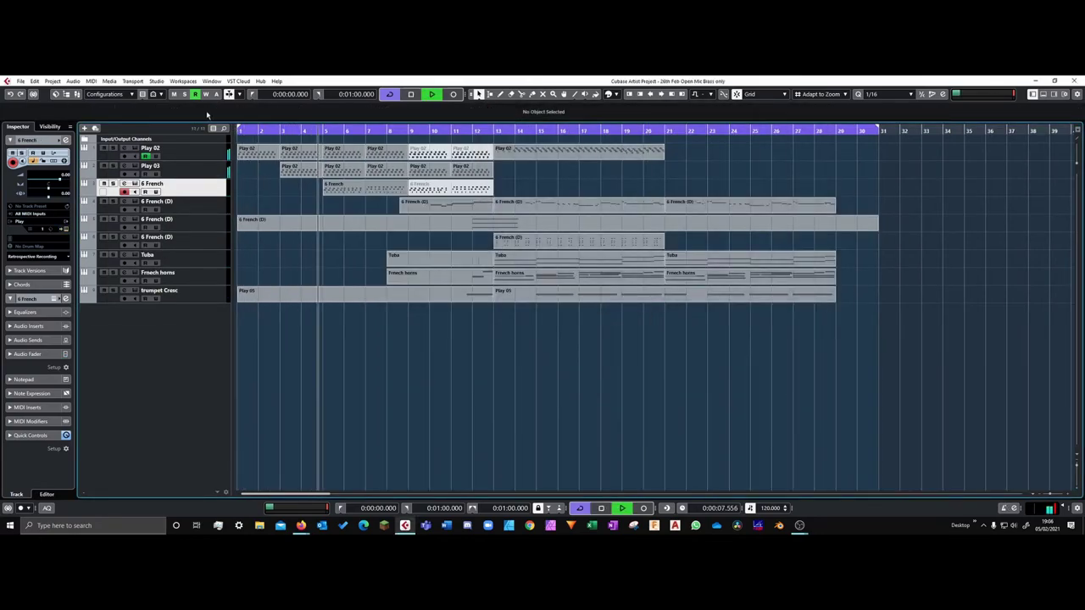
click(441, 153)
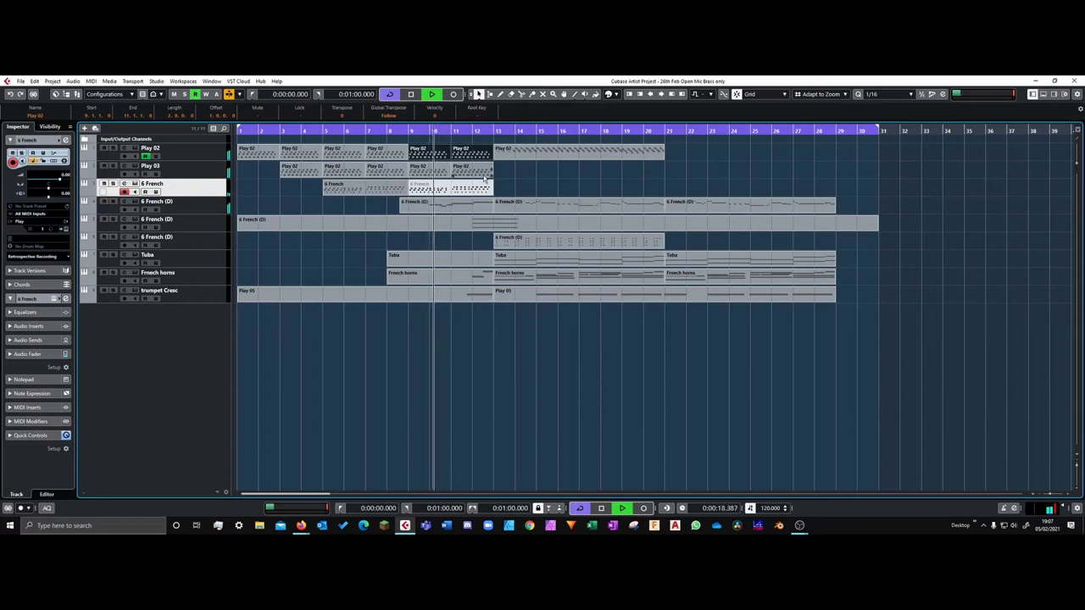
scroll(471, 176, up, 3)
scroll(483, 195, down, 2)
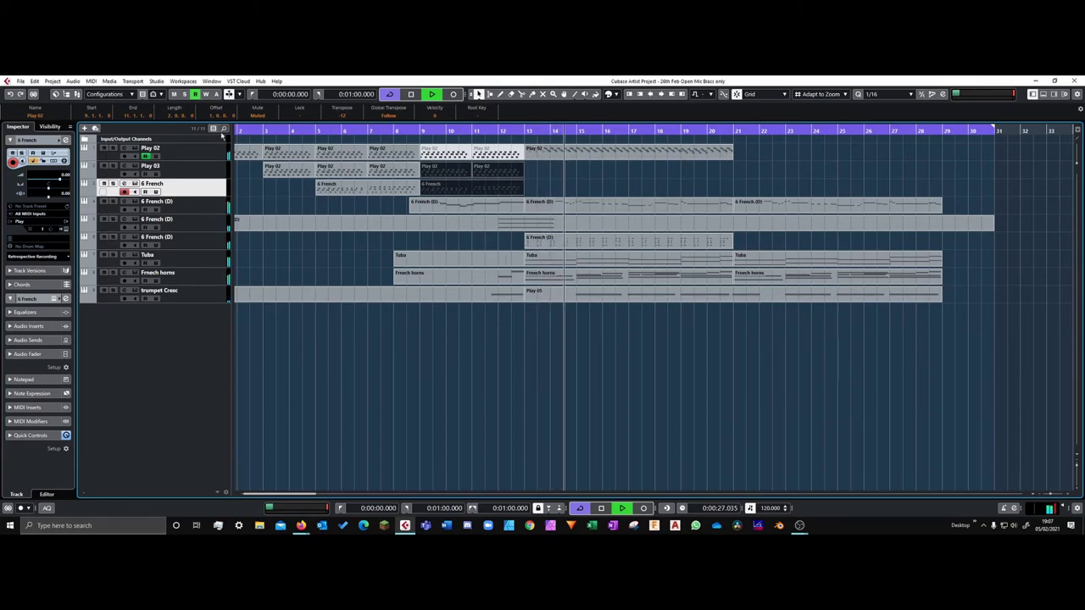
key(g)
key(g)
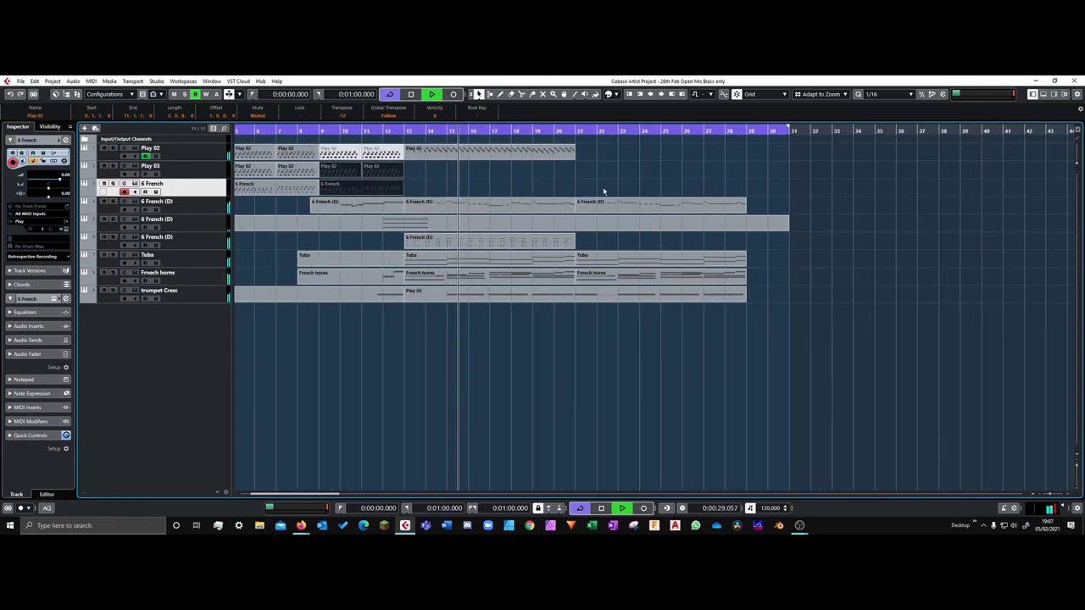
key(h)
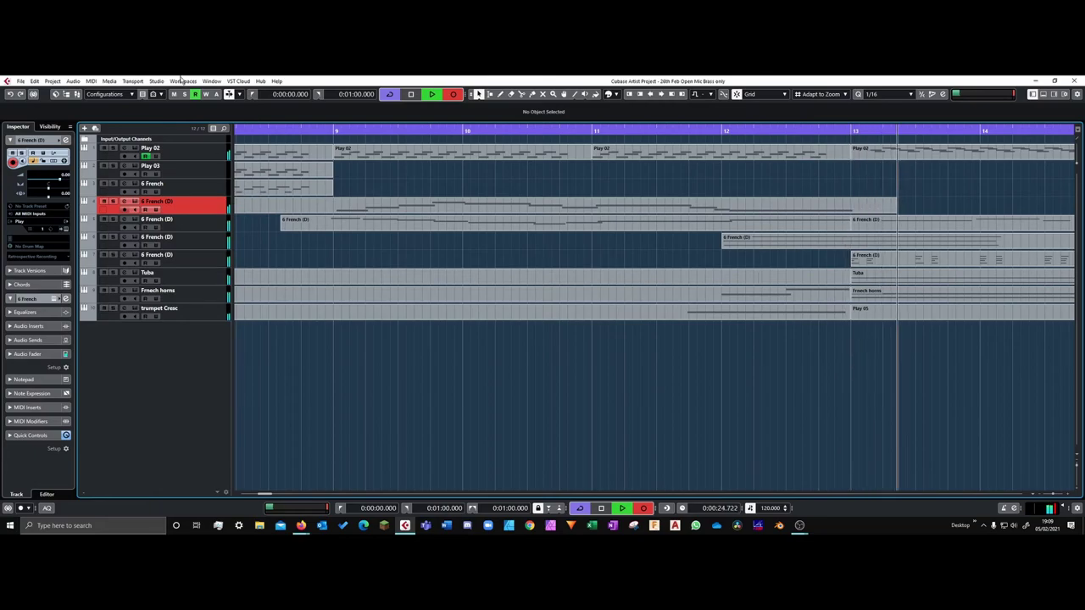
- Stop recording the melody on the upper 6 French (D) track and trim the part's end to bar 13
key(space)
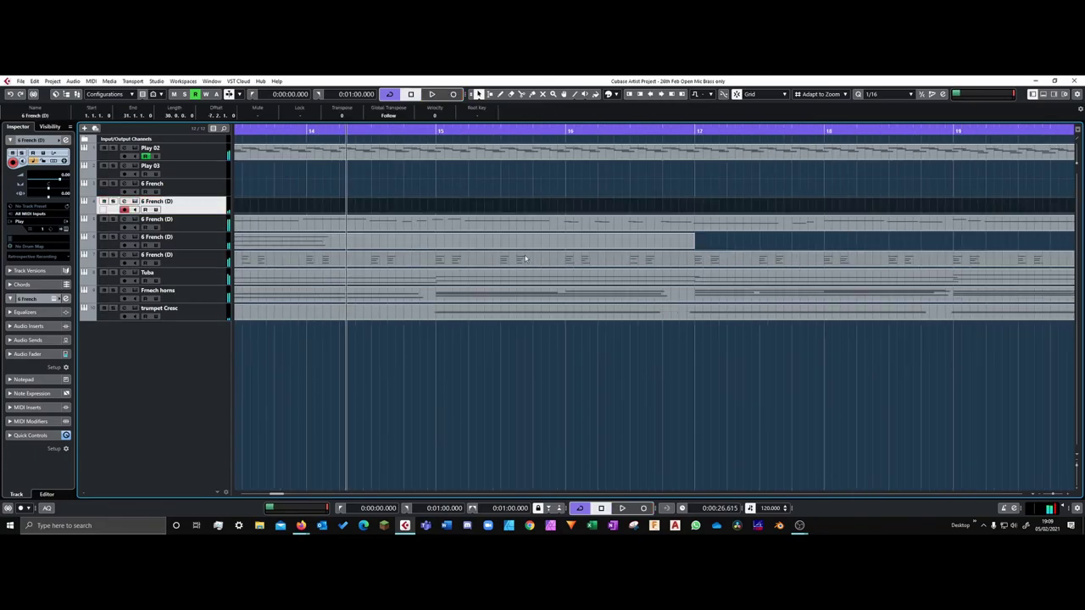
key(g)
key(g)
key(g)
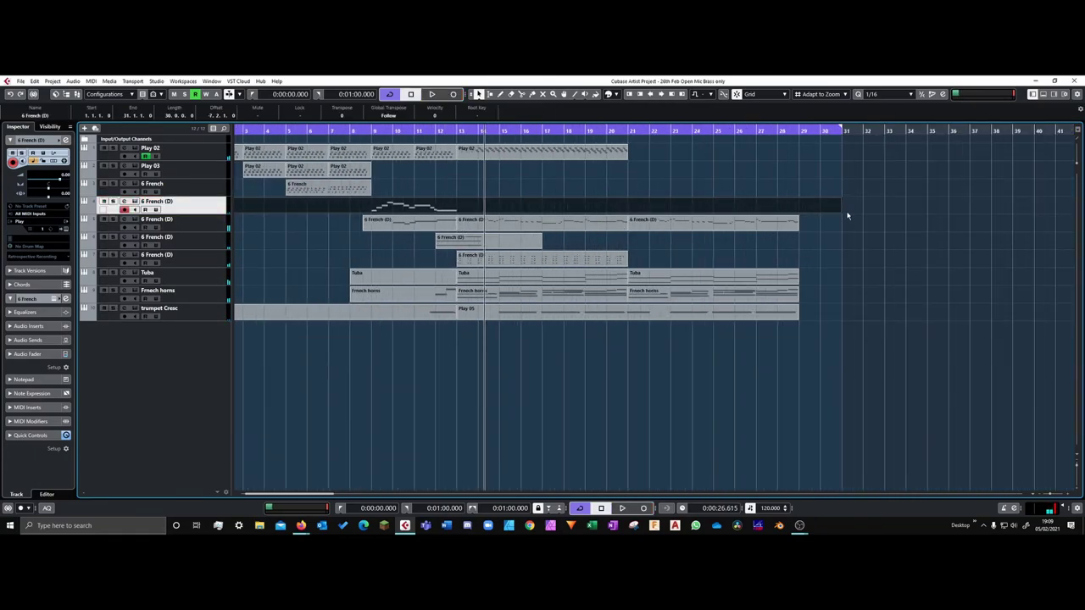
drag(839, 208, 458, 212)
scroll(368, 218, up, 5)
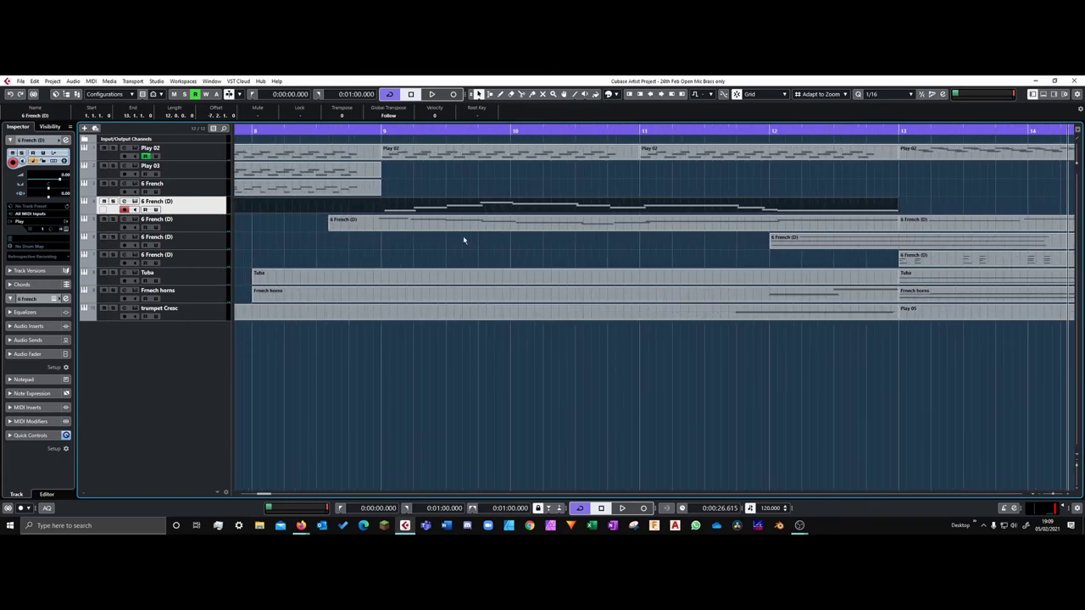
scroll(307, 221, down, 6)
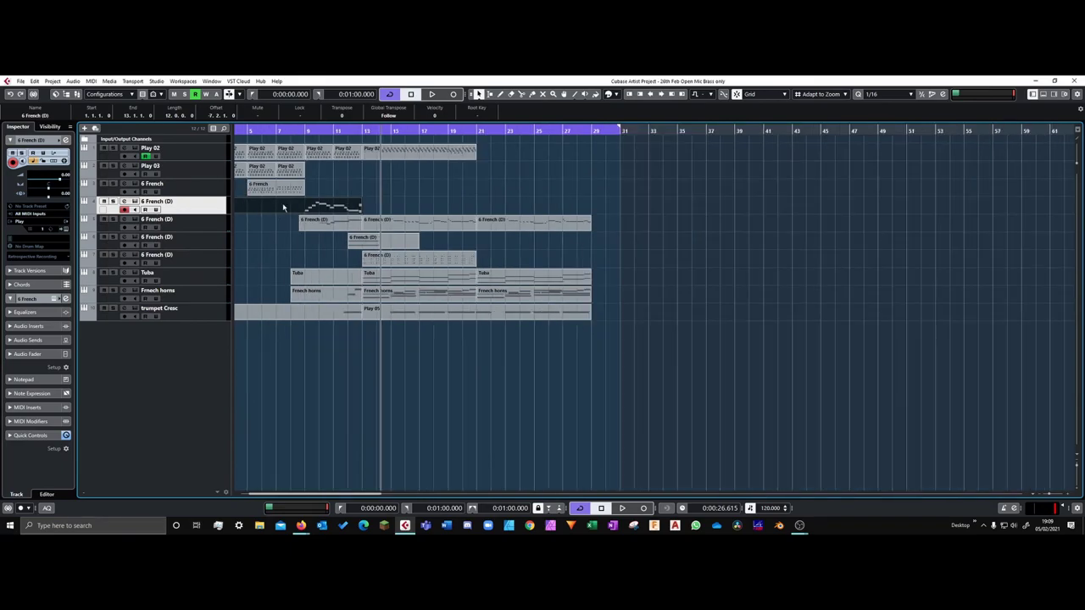
scroll(271, 209, down, 2)
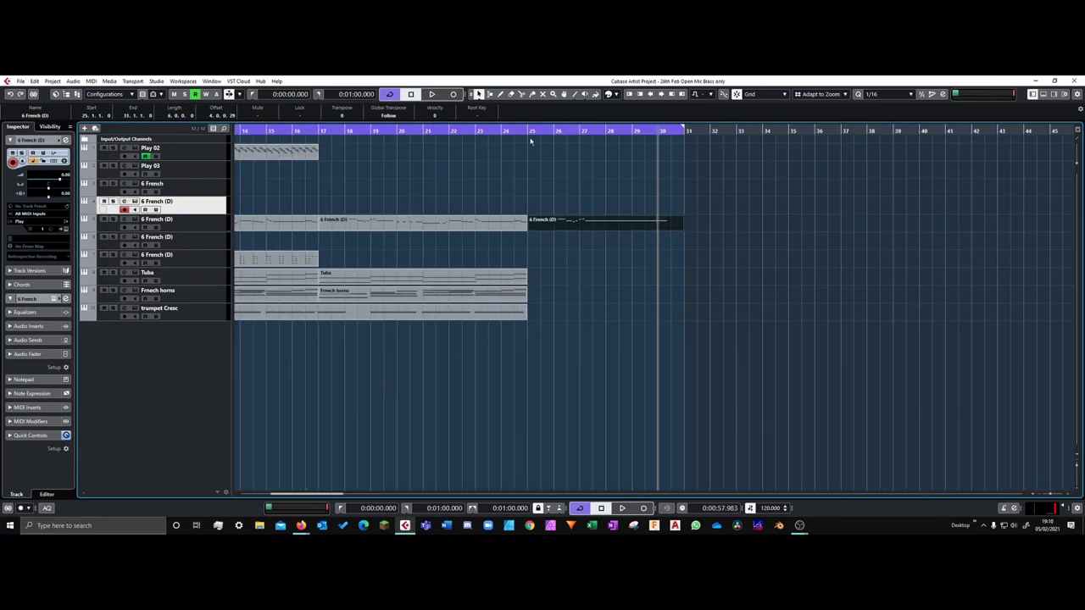
- Play back the closing 6 French (D) part from bar 25
click(531, 136)
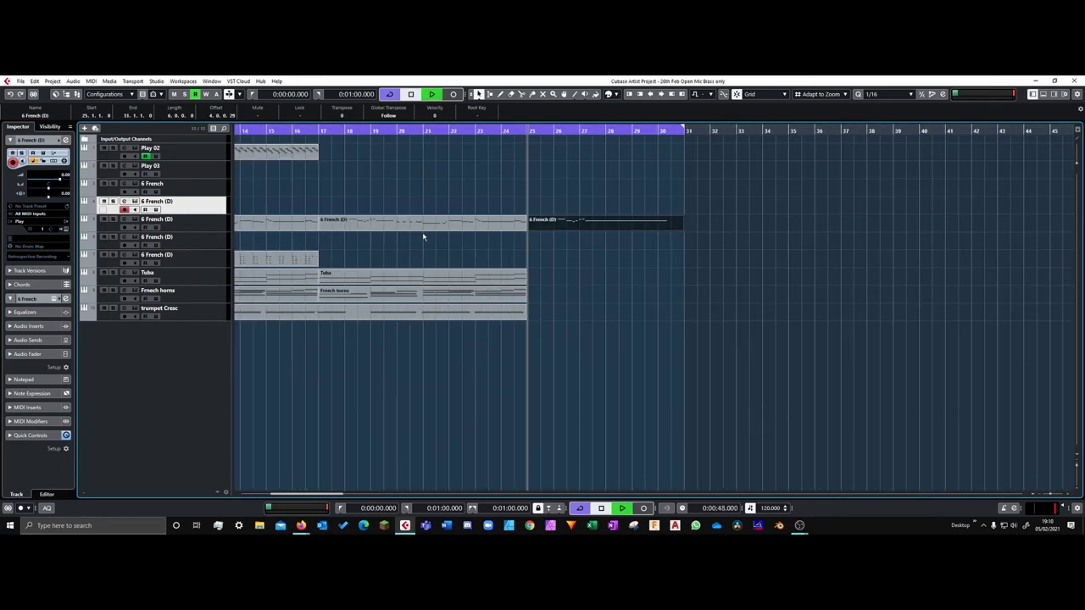
key(space)
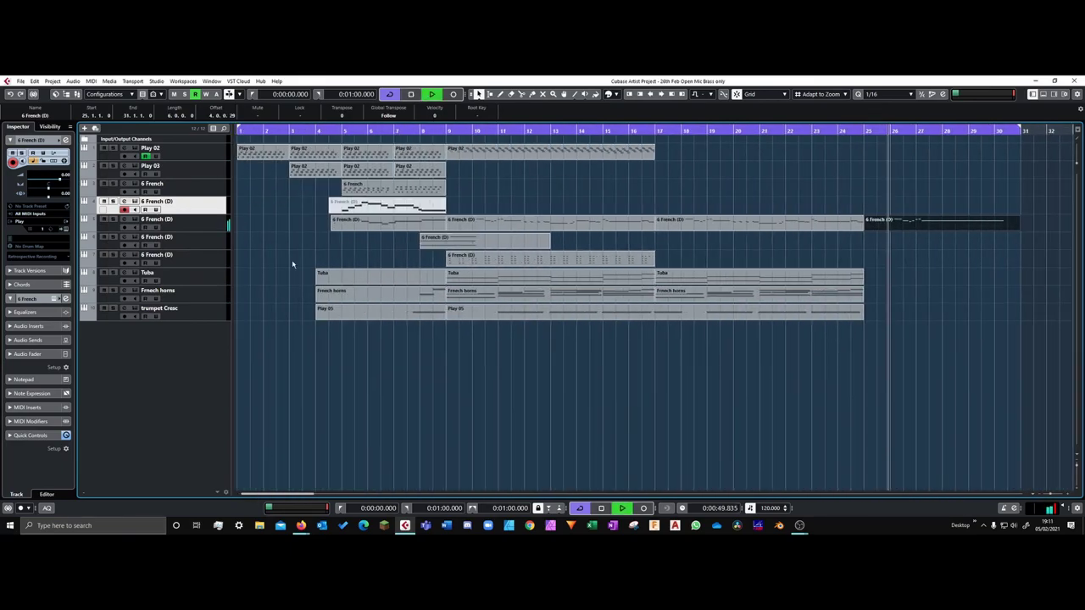
key(space)
- Select the early 6 French (D) parts near bar 4 and mute the upper 6 French (D) track
click(328, 203)
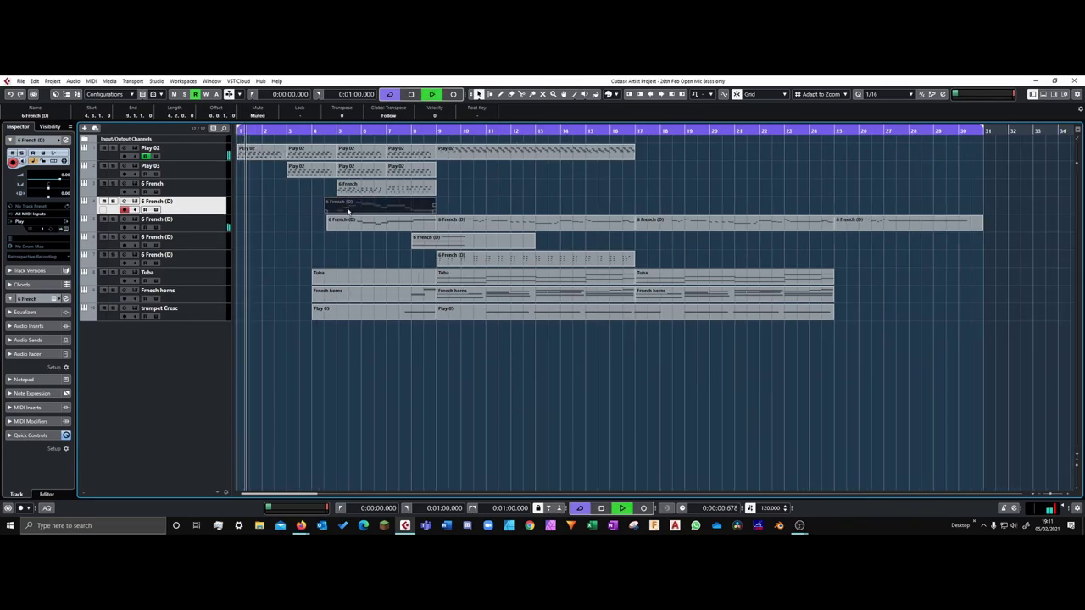
click(392, 227)
key(m)
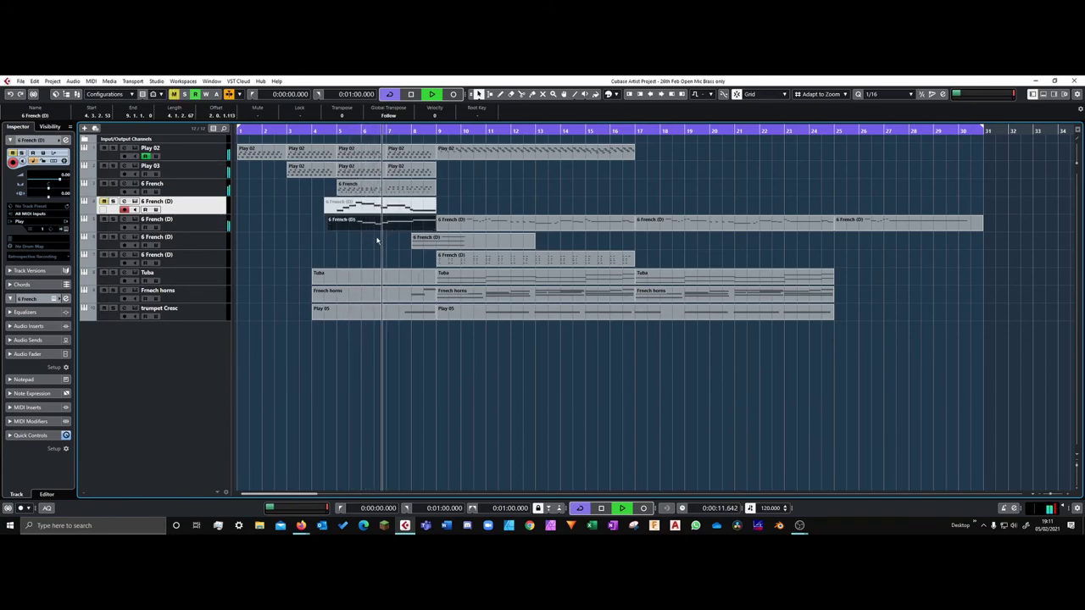
- Mute the 6 French part that starts at bar 5
click(386, 187)
key(m)
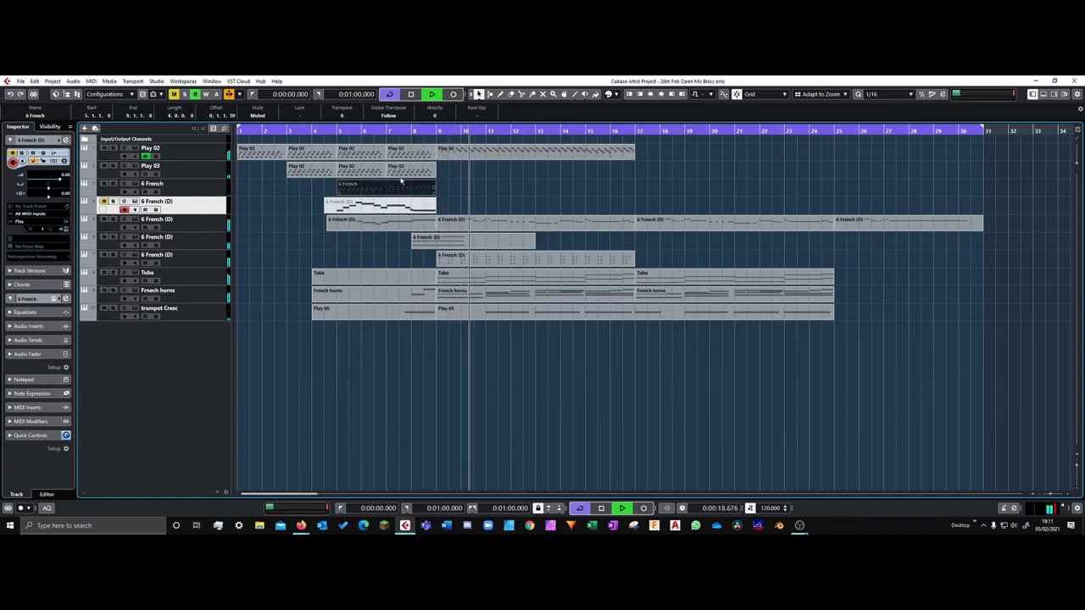
key(ctrl+z)
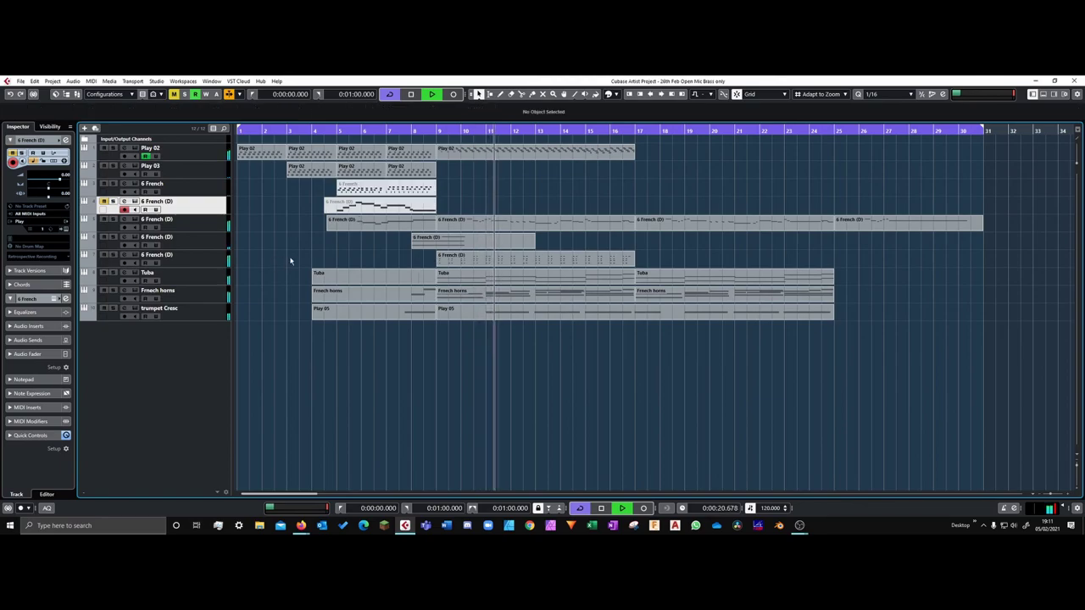
- Unmute the upper 6 French (D) track and play the arrangement from bar 3
click(314, 272)
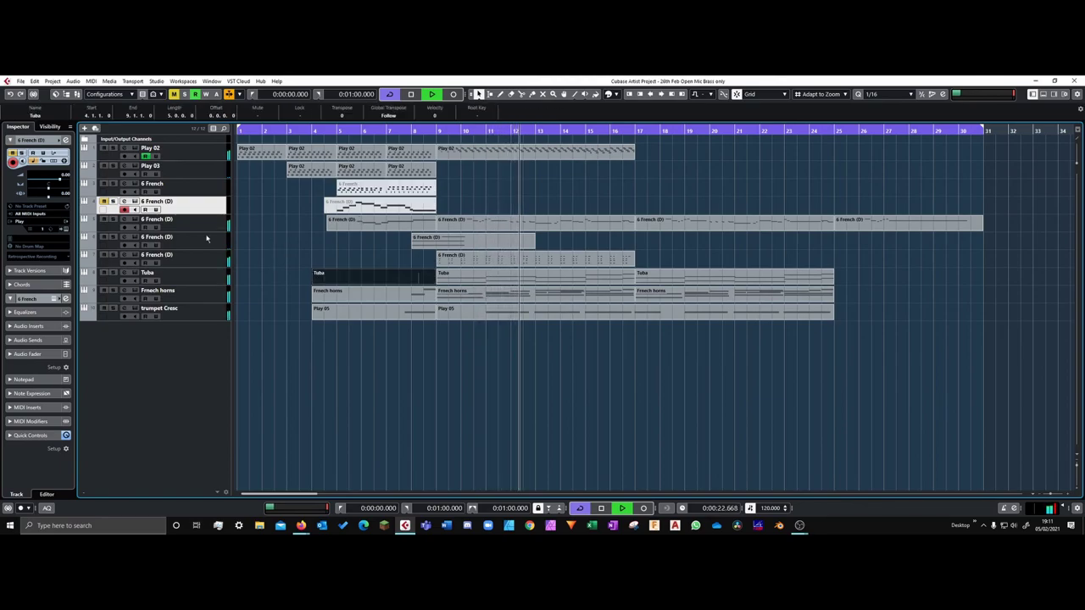
click(292, 241)
click(103, 202)
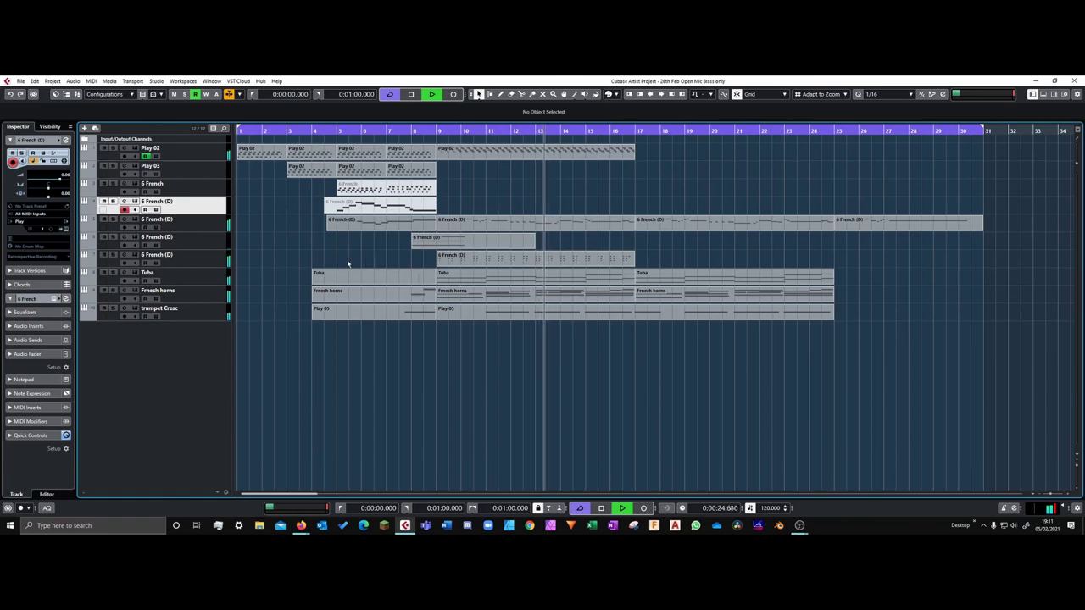
click(286, 133)
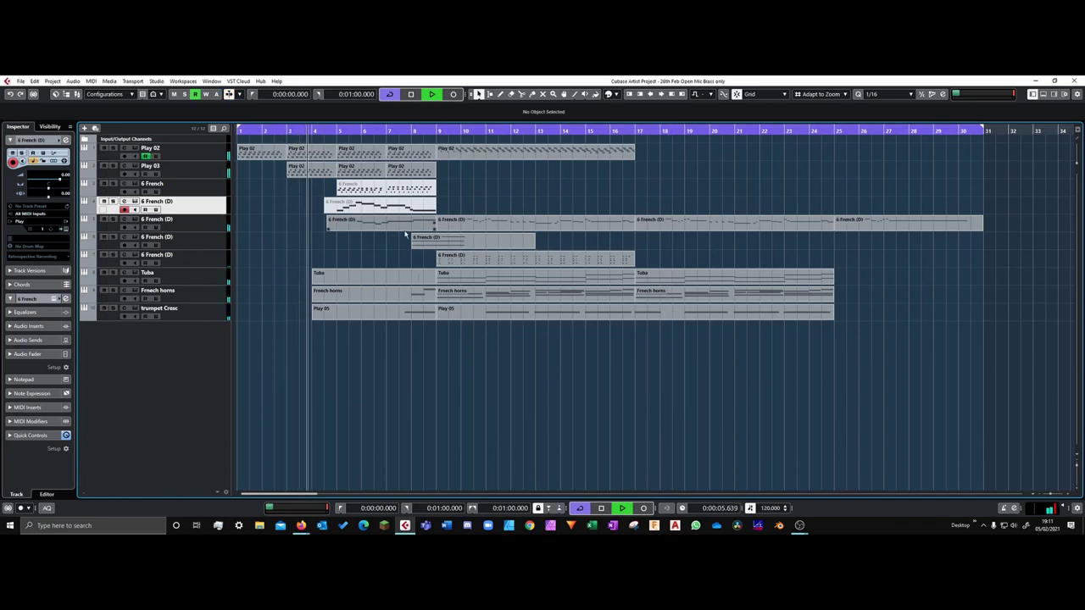